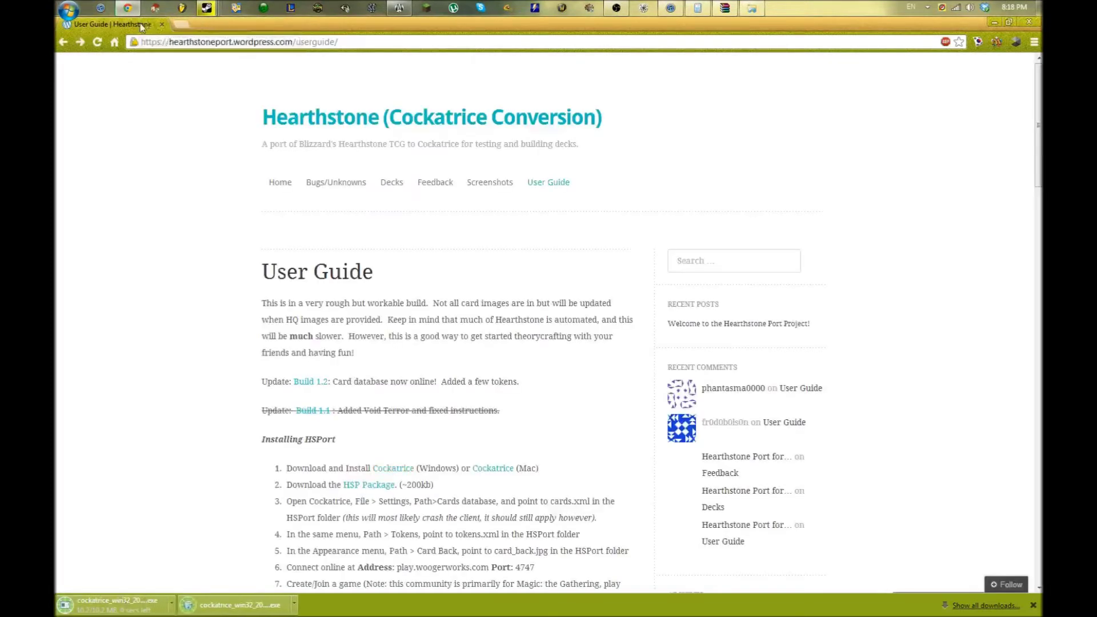
- Install Cockatrice from the downloaded installer with the default components, and finish setup without running the card database downloader
{"action": "left_click", "coordinate": [207, 605]}
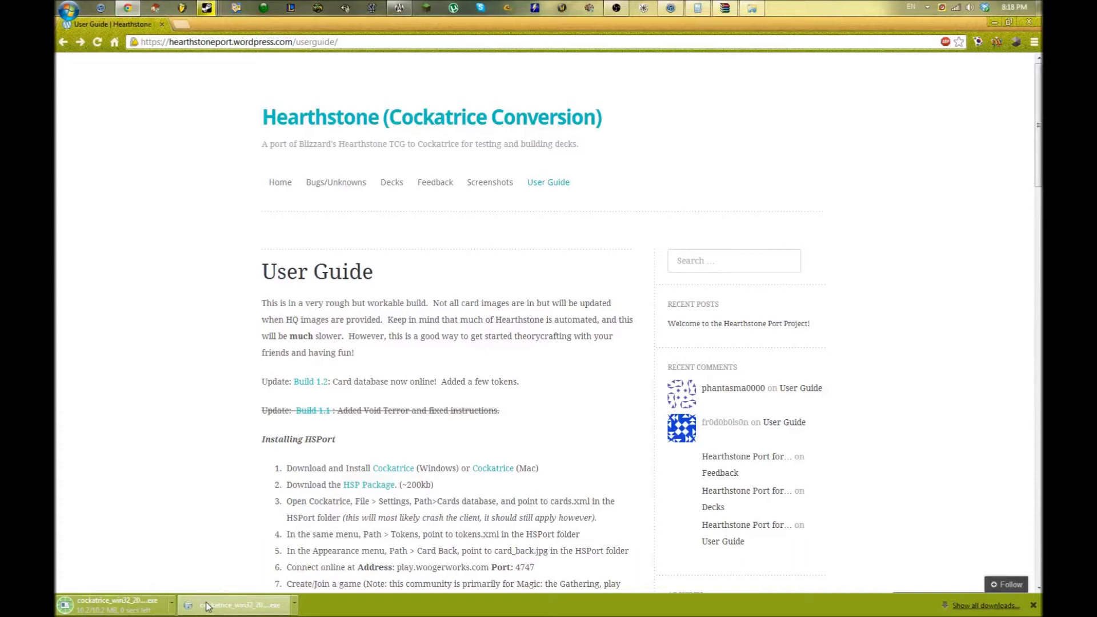
{"action": "left_click", "coordinate": [622, 420]}
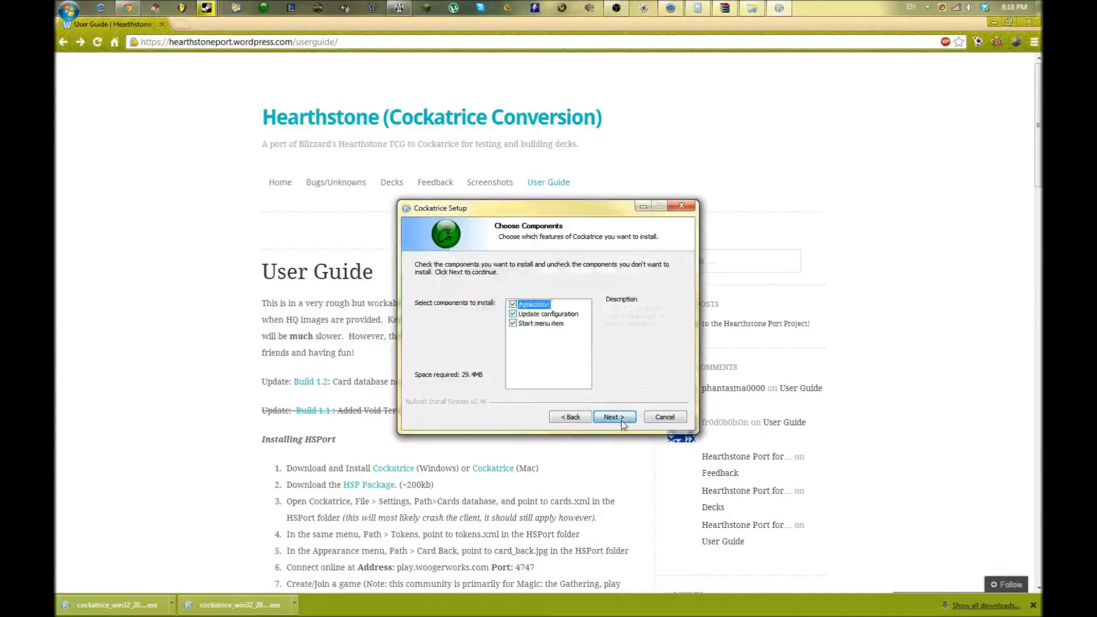
{"action": "left_click", "coordinate": [622, 420]}
{"action": "left_click", "coordinate": [622, 420]}
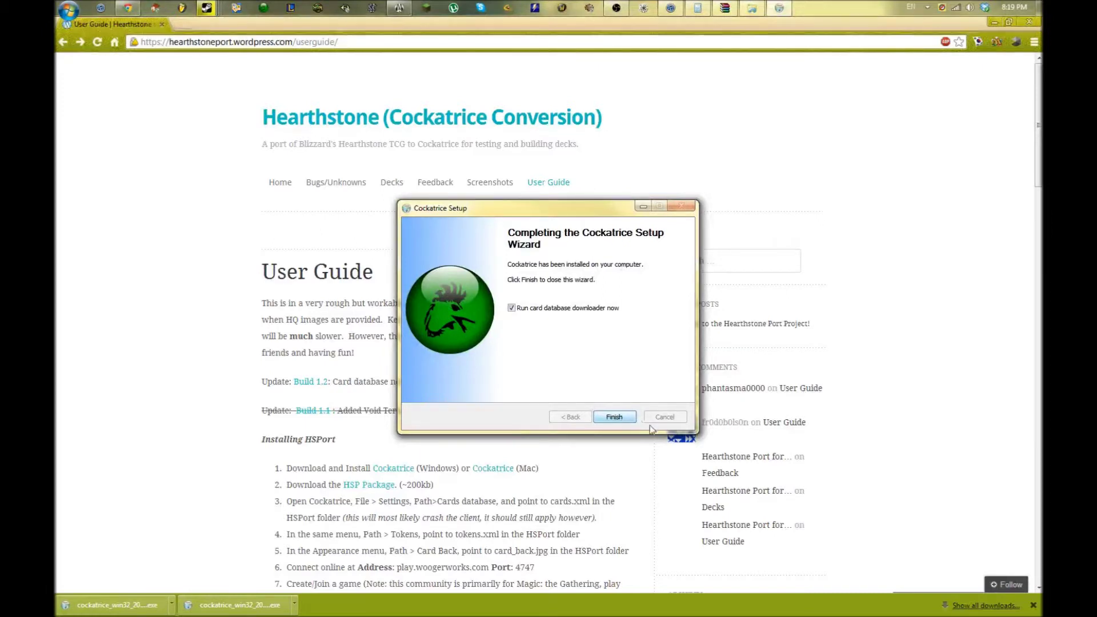
{"action": "left_click", "coordinate": [562, 310]}
{"action": "left_click", "coordinate": [619, 418]}
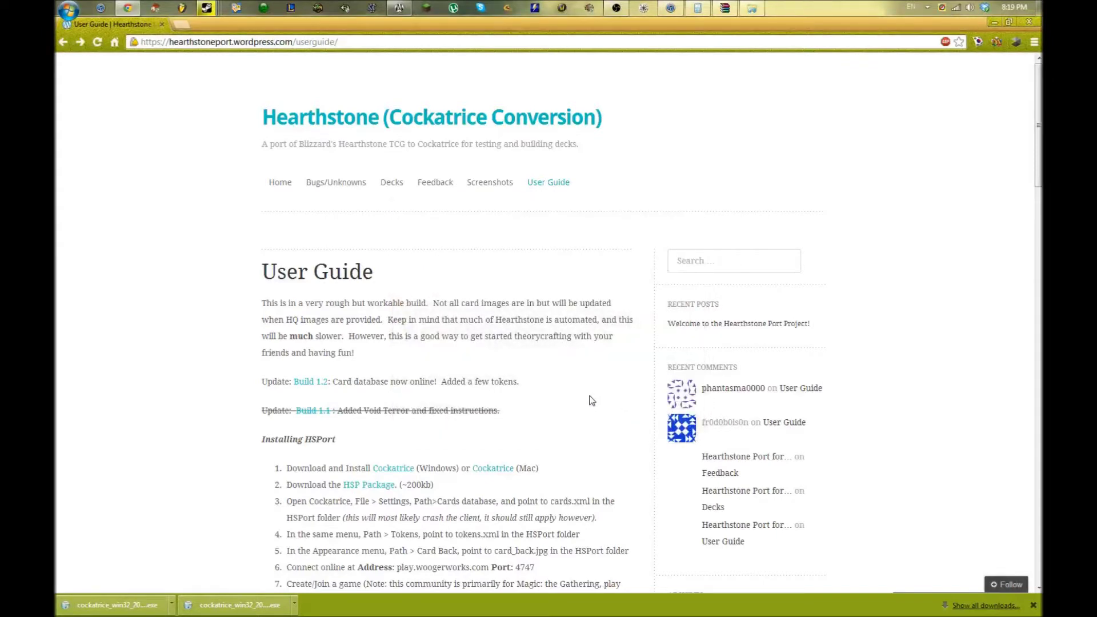
- Follow the user guide's HSP Package link and download HSPort_Build_1.2.4_Release.rar from SourceForge
{"action": "scroll", "coordinate": [315, 461], "scroll_direction": "down", "scroll_amount": 2}
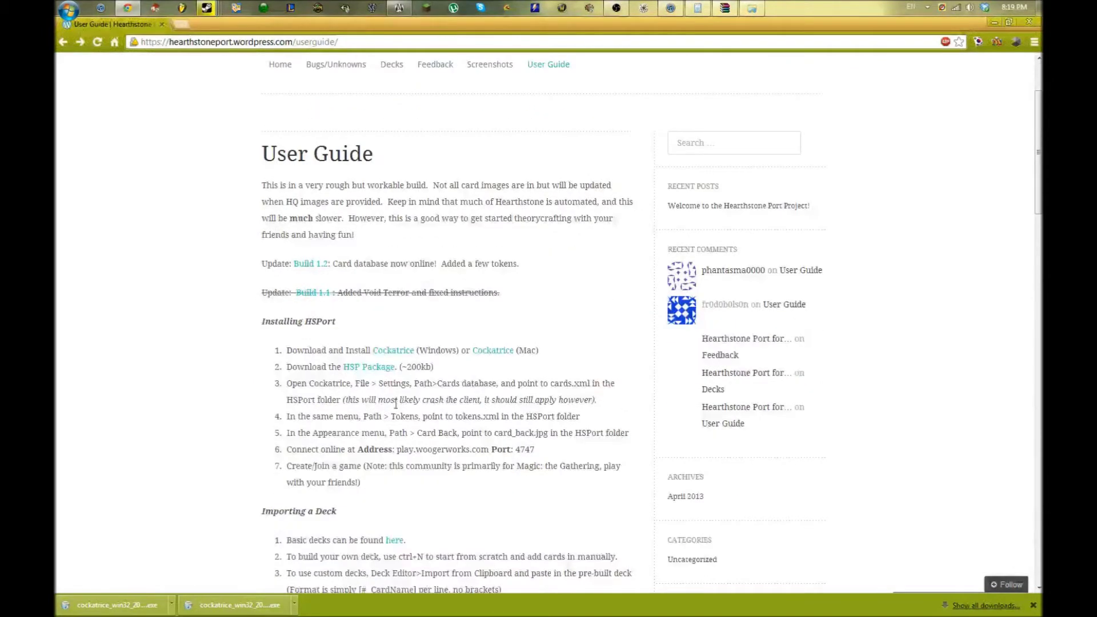
{"action": "left_click", "coordinate": [372, 369]}
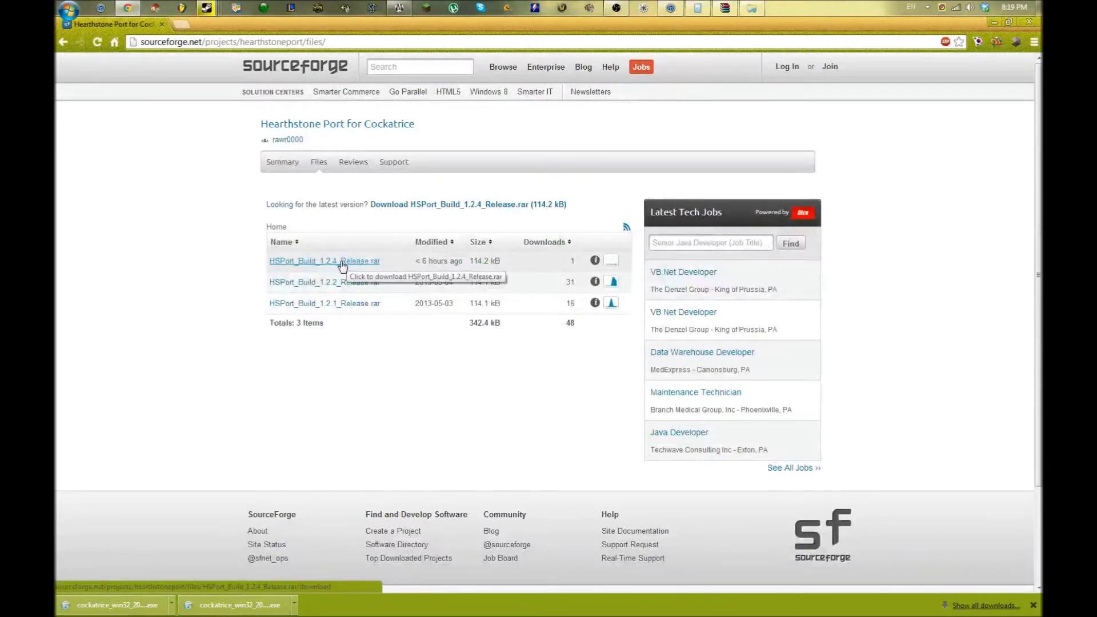
{"action": "left_click", "coordinate": [339, 262]}
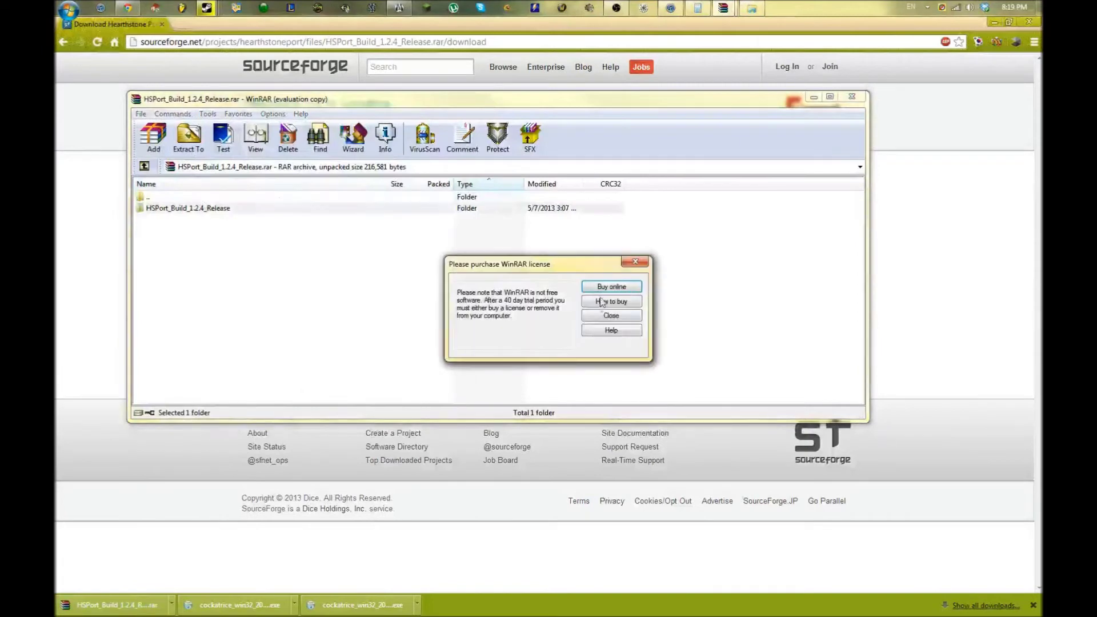
- Dismiss the WinRAR licence notice and extract the HSPort_Build_1.2.4_Release folder to the Desktop, keeping broken files and displaying the files in Explorer
{"action": "left_click", "coordinate": [606, 315]}
{"action": "left_click", "coordinate": [263, 208]}
{"action": "left_click", "coordinate": [199, 149]}
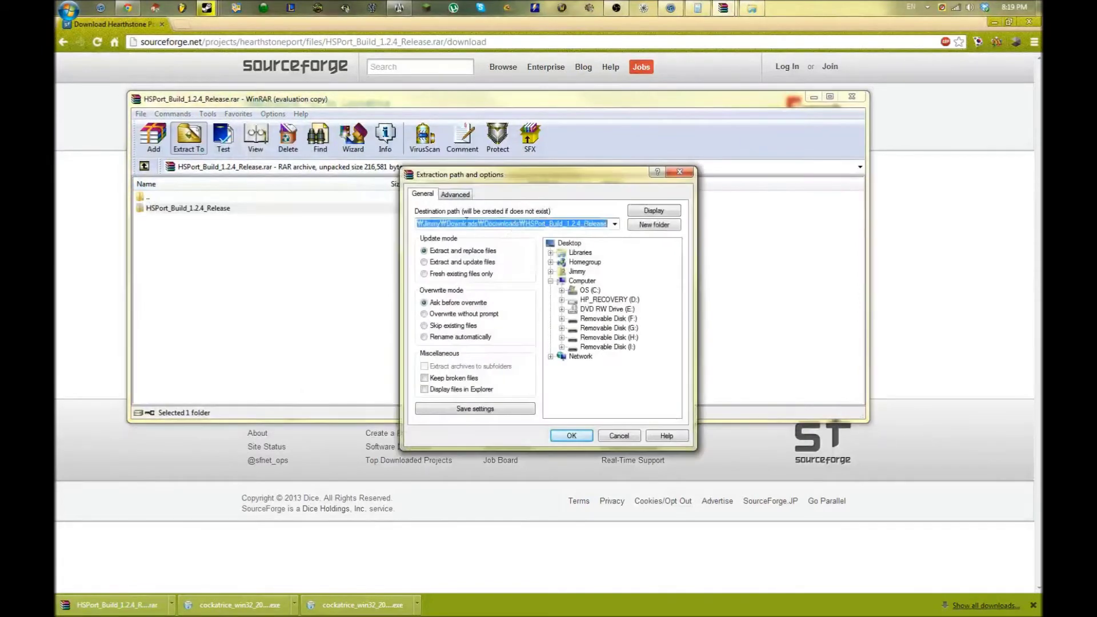
{"action": "left_click", "coordinate": [615, 225]}
{"action": "left_click", "coordinate": [615, 225]}
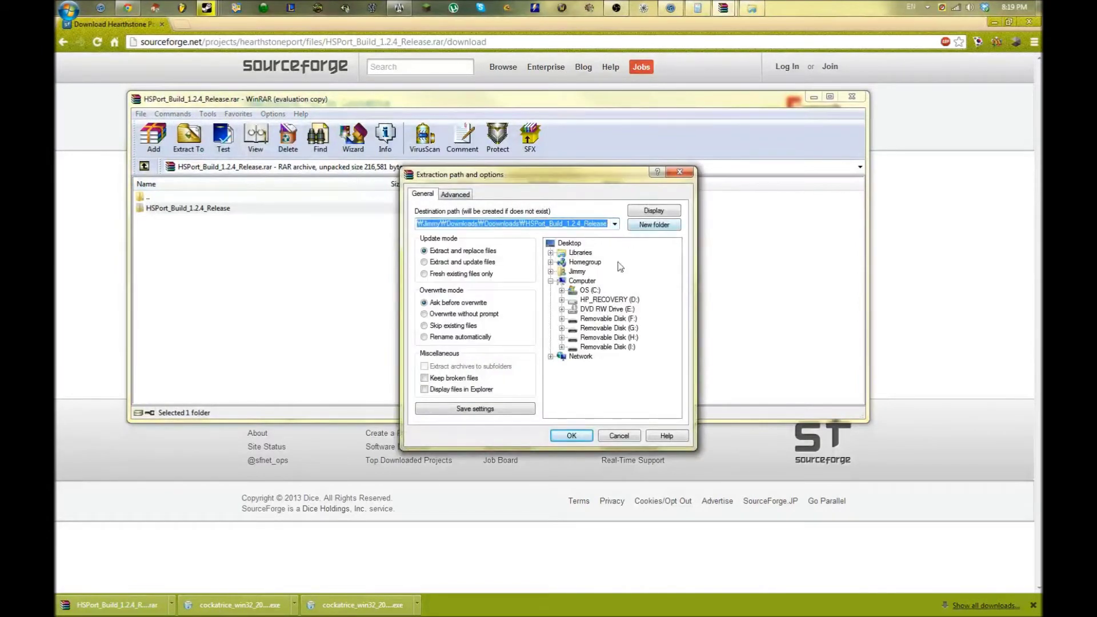
{"action": "left_click", "coordinate": [574, 244]}
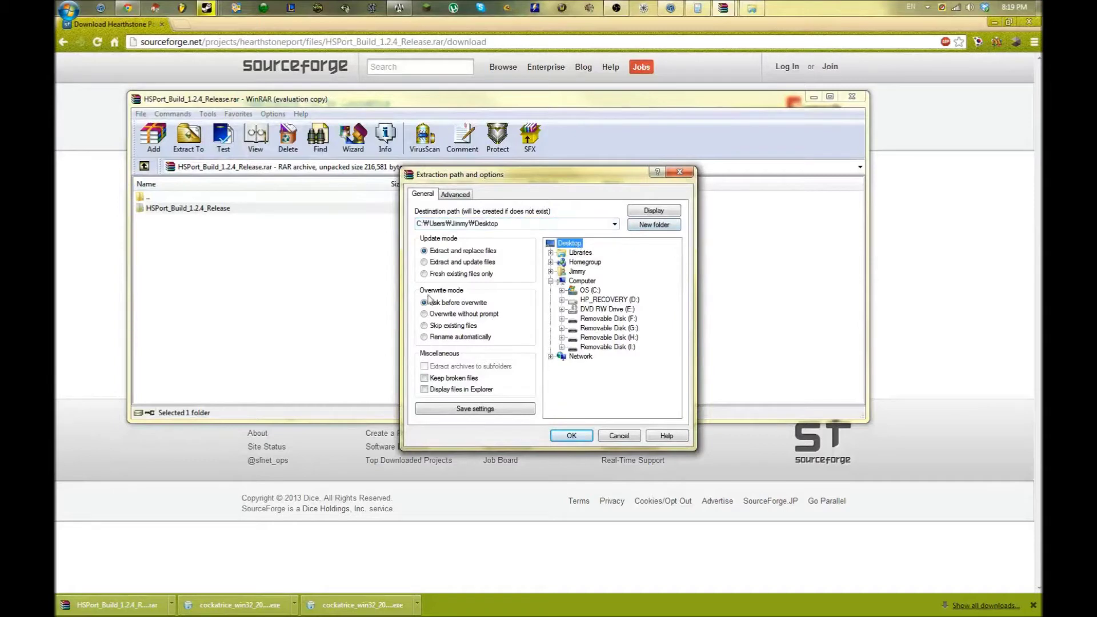
{"action": "left_click", "coordinate": [472, 378]}
{"action": "left_click", "coordinate": [485, 389]}
{"action": "left_click", "coordinate": [572, 436]}
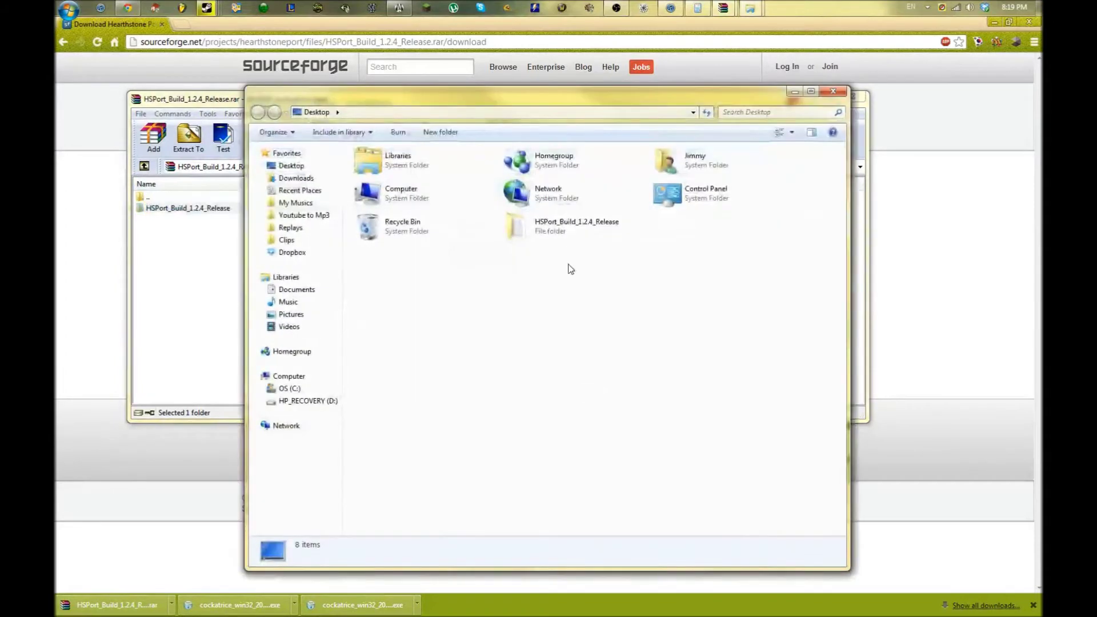
- Open the HSPort folder inside the extracted HSPort_Build_1.2.4_Release folder to view its files
{"action": "left_click", "coordinate": [559, 238]}
{"action": "double_click", "coordinate": [559, 238]}
{"action": "double_click", "coordinate": [396, 166]}
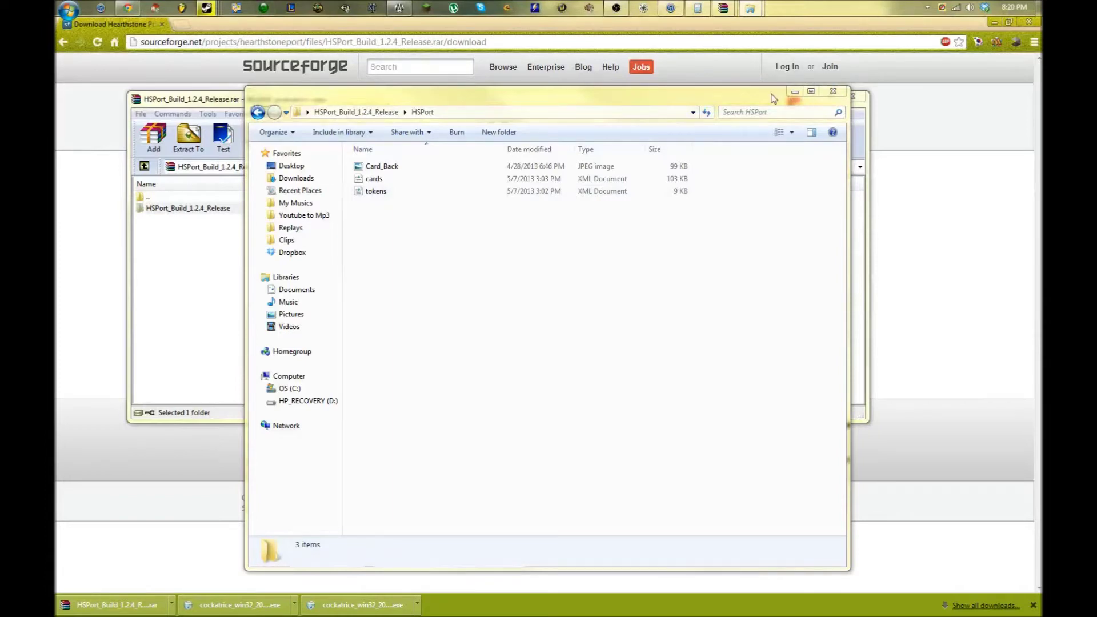
- In Cockatrice's settings, set the card database path to cards.xml in the Desktop HSPort_Build_1.2.4_Release/HSPort folder, apply it and dismiss the crash dialog
{"action": "left_click", "coordinate": [306, 114]}
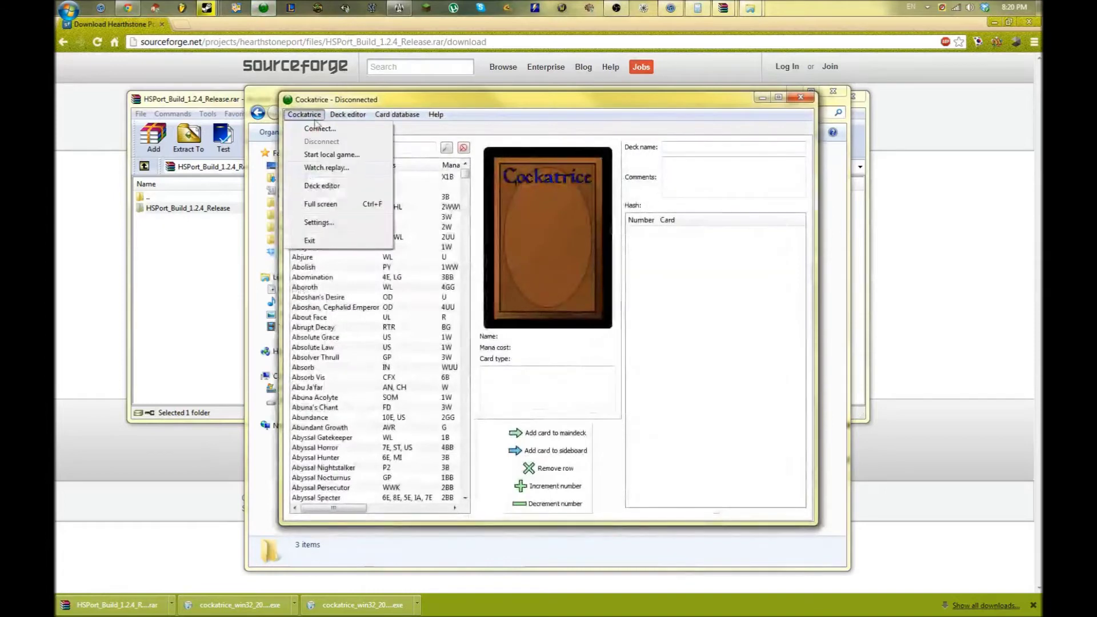
{"action": "left_click", "coordinate": [339, 224]}
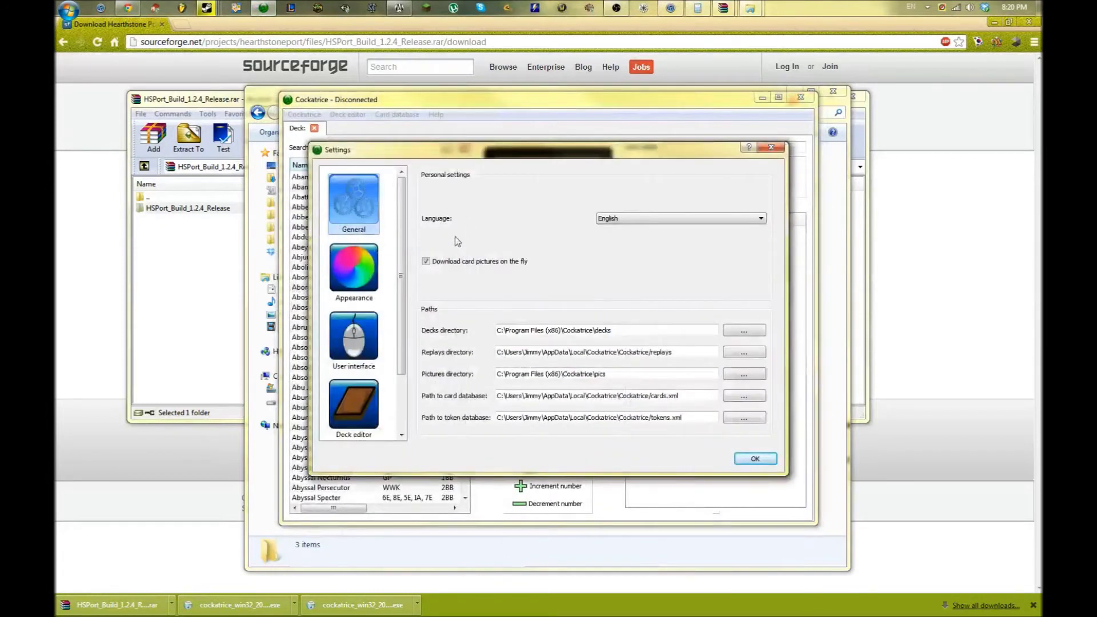
{"action": "left_click", "coordinate": [741, 399]}
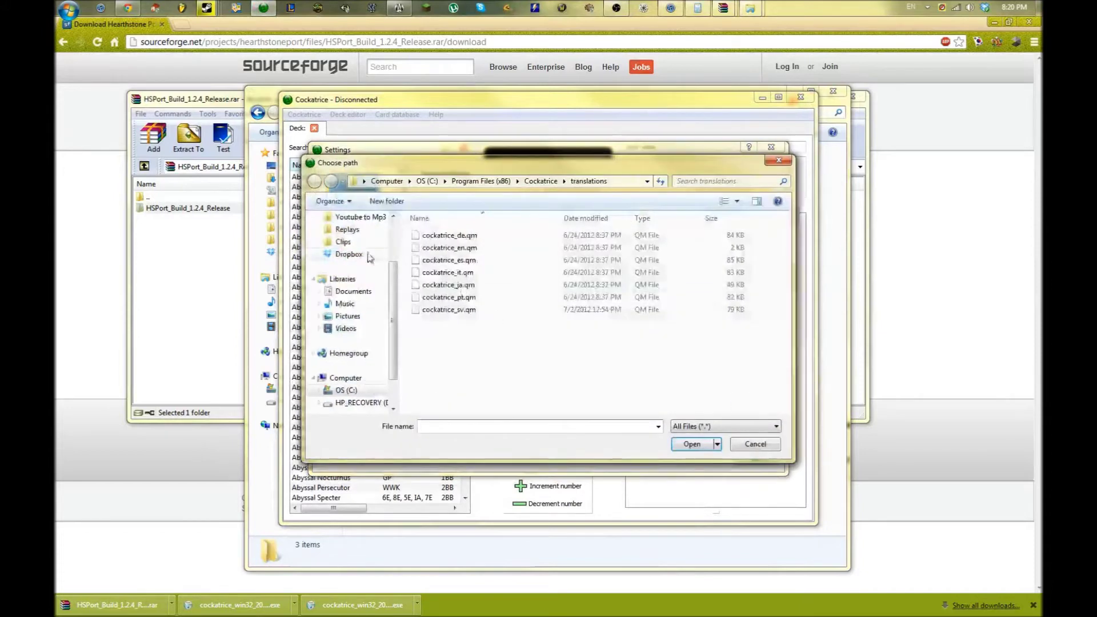
{"action": "scroll", "coordinate": [371, 260], "scroll_direction": "up", "scroll_amount": 2}
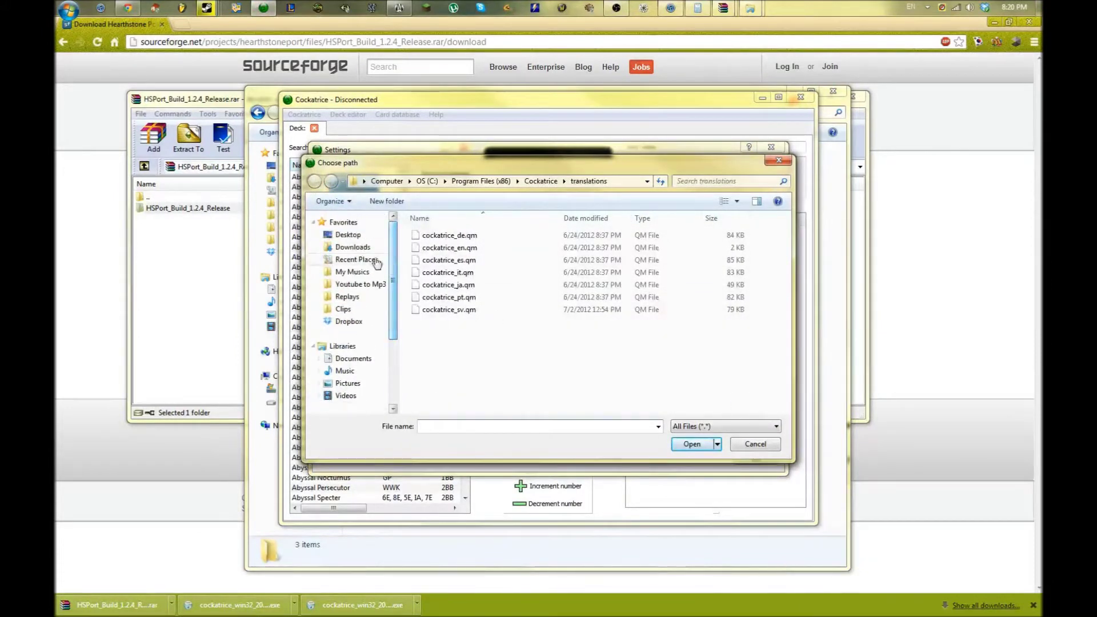
{"action": "left_click", "coordinate": [349, 235]}
{"action": "double_click", "coordinate": [631, 303]}
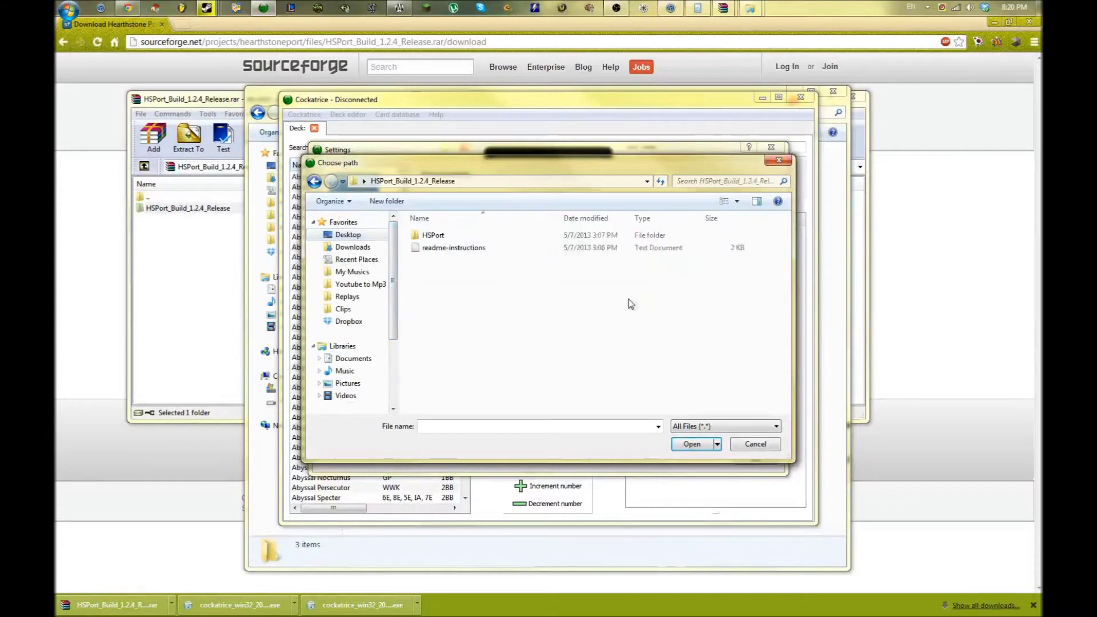
{"action": "double_click", "coordinate": [431, 235]}
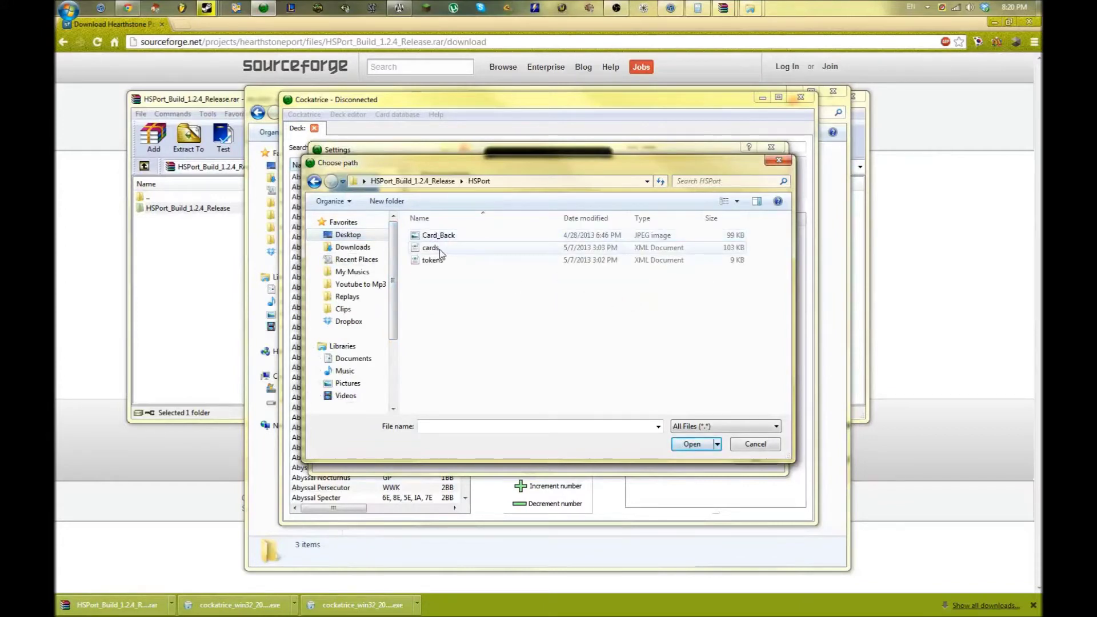
{"action": "left_click", "coordinate": [440, 249]}
{"action": "left_click", "coordinate": [694, 445]}
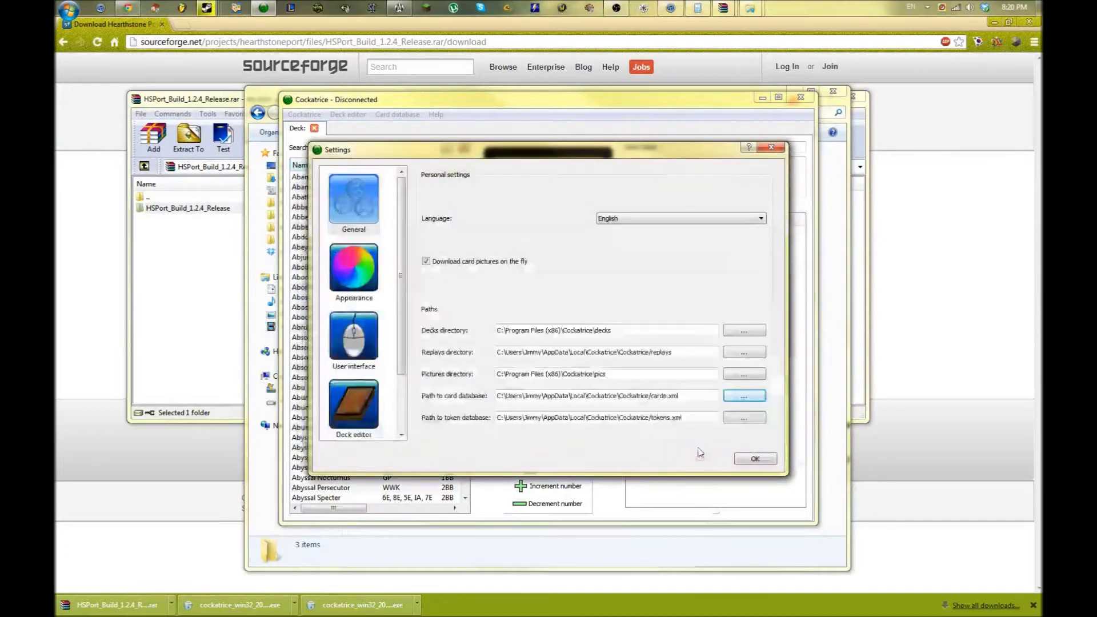
{"action": "left_click", "coordinate": [754, 457]}
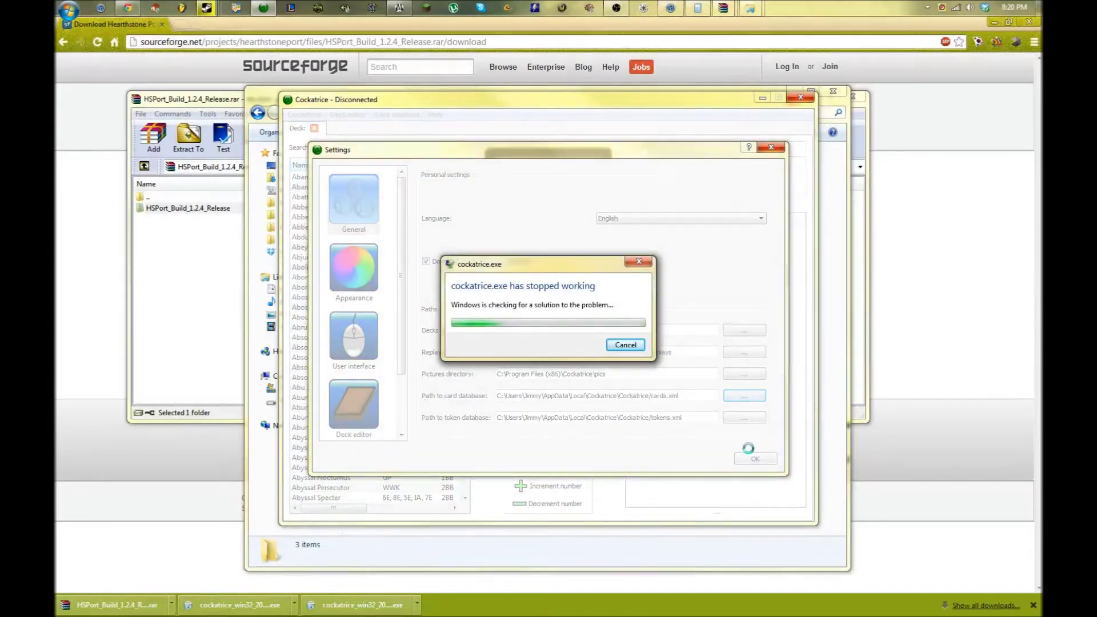
{"action": "left_click", "coordinate": [632, 343]}
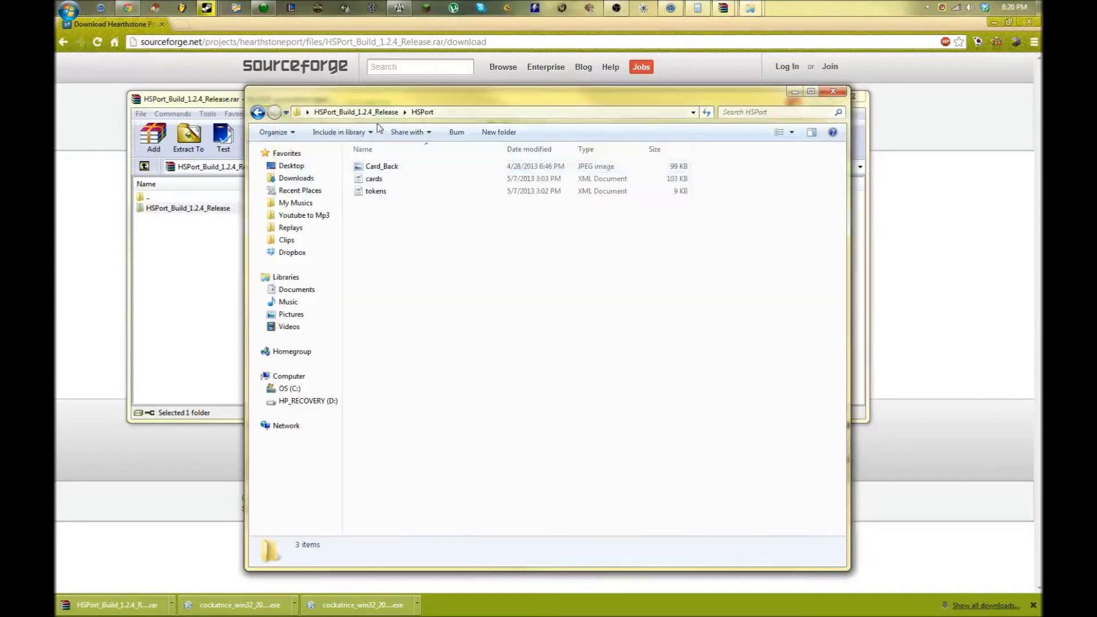
- Relaunch Cockatrice and set the token database path to tokens.xml in the Desktop HSPort_Build_1.2.4_Release/HSPort folder
{"action": "left_click", "coordinate": [264, 8]}
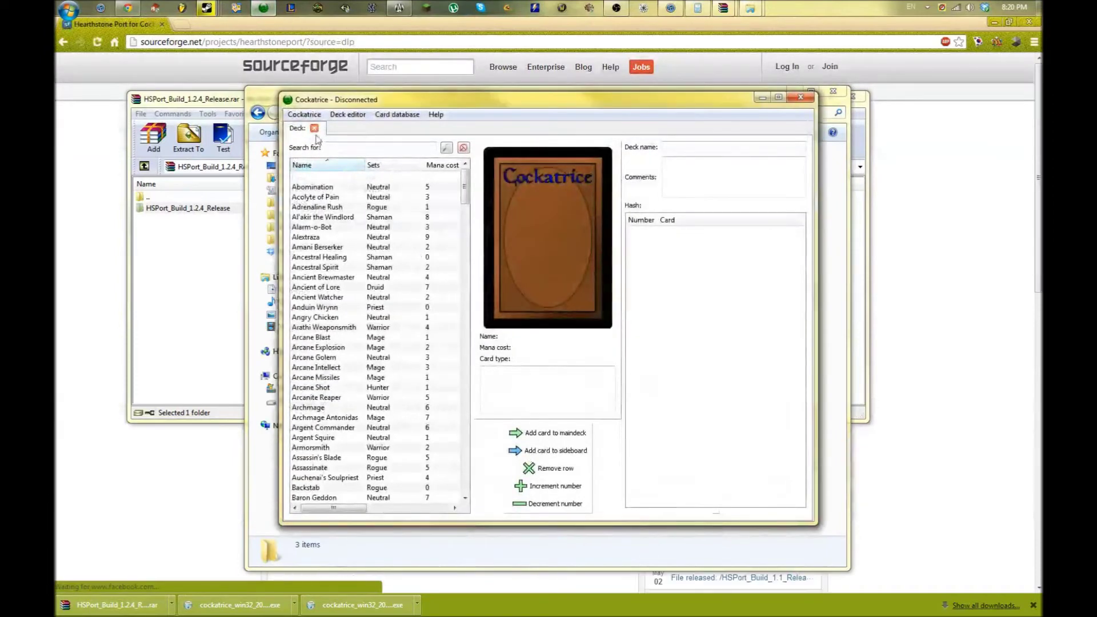
{"action": "left_click", "coordinate": [304, 115]}
{"action": "left_click", "coordinate": [345, 222]}
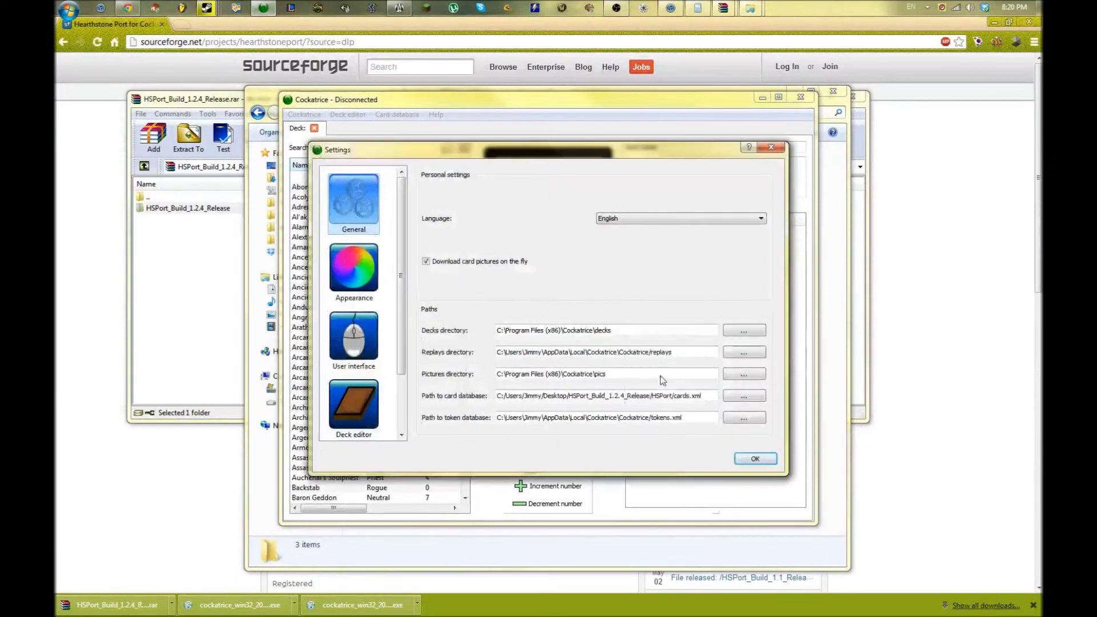
{"action": "left_click", "coordinate": [743, 418]}
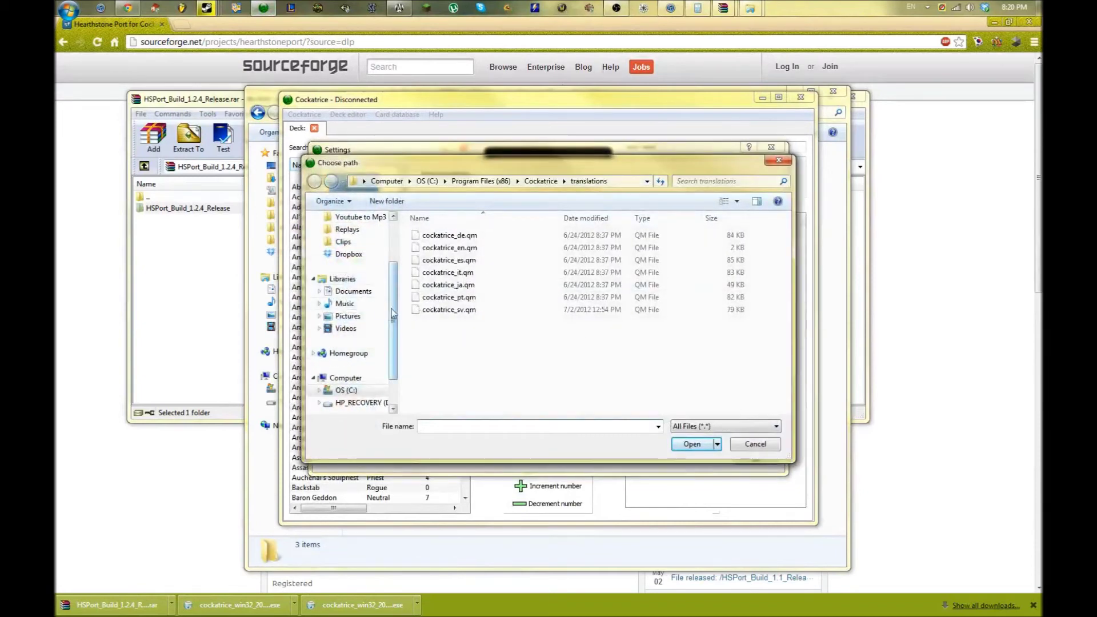
{"action": "scroll", "coordinate": [374, 261], "scroll_direction": "up", "scroll_amount": 2}
{"action": "left_click", "coordinate": [347, 234]}
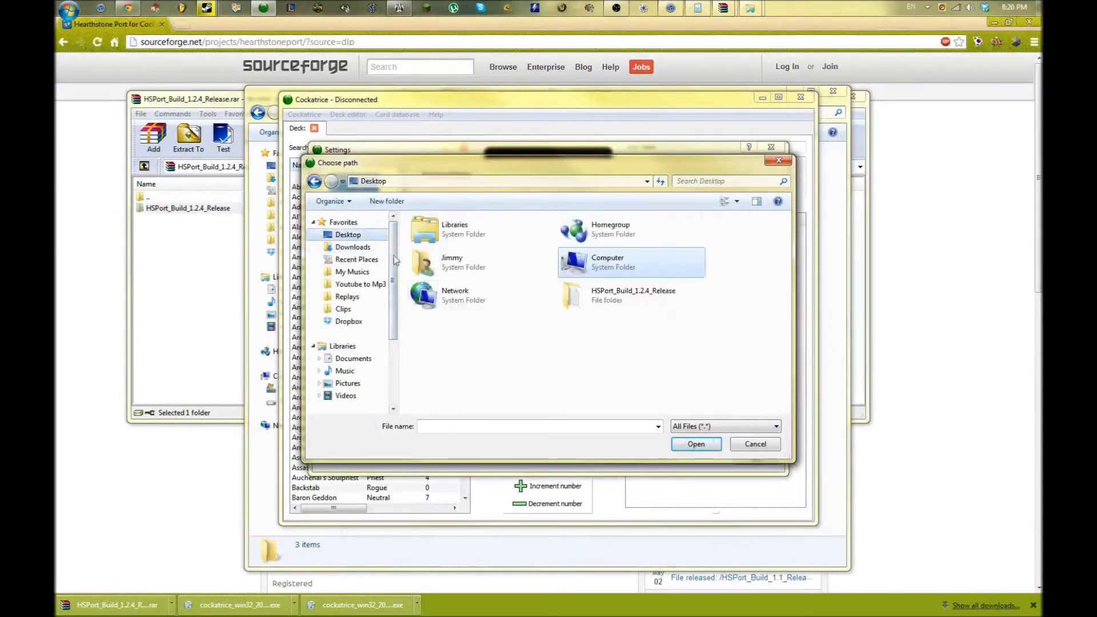
{"action": "double_click", "coordinate": [634, 306]}
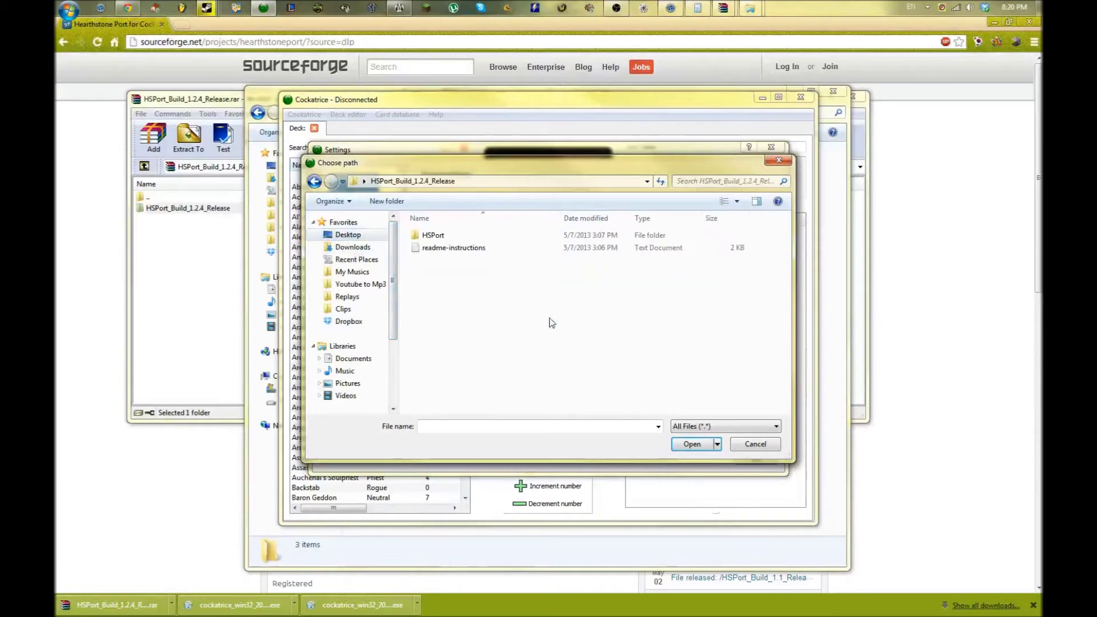
{"action": "double_click", "coordinate": [442, 235]}
{"action": "double_click", "coordinate": [454, 262]}
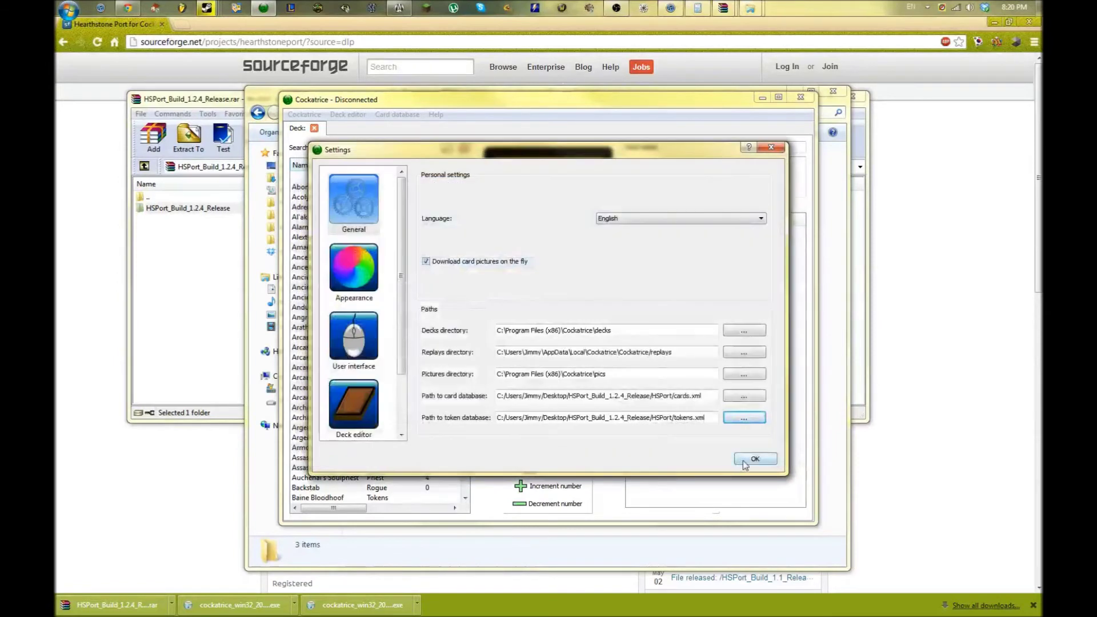
{"action": "left_click", "coordinate": [755, 459]}
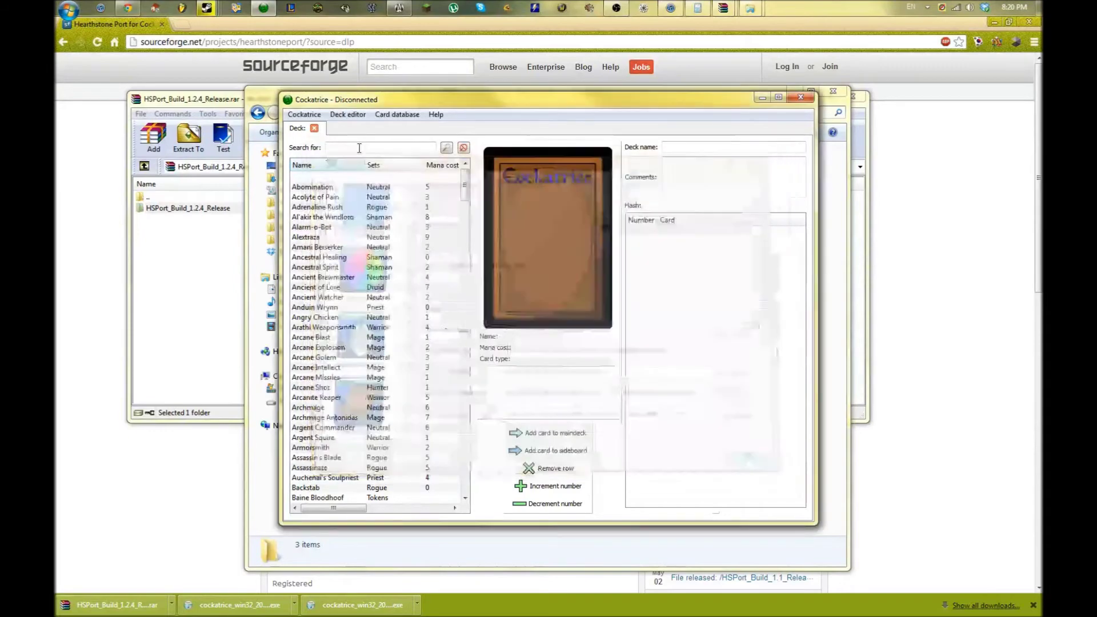
- Set the card back picture in the appearance settings to Card_Back.jpg from the Desktop HSPort_Build_1.2.4_Release/HSPort folder
{"action": "left_click", "coordinate": [305, 115]}
{"action": "left_click", "coordinate": [318, 222]}
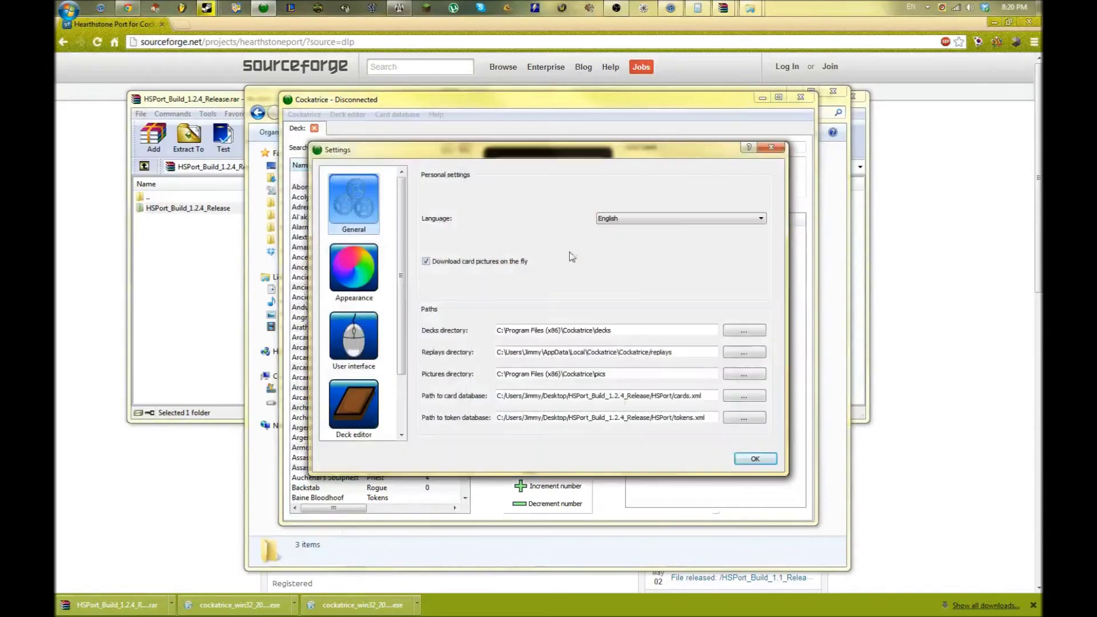
{"action": "left_click", "coordinate": [354, 269]}
{"action": "left_click", "coordinate": [354, 337]}
{"action": "left_click", "coordinate": [365, 397]}
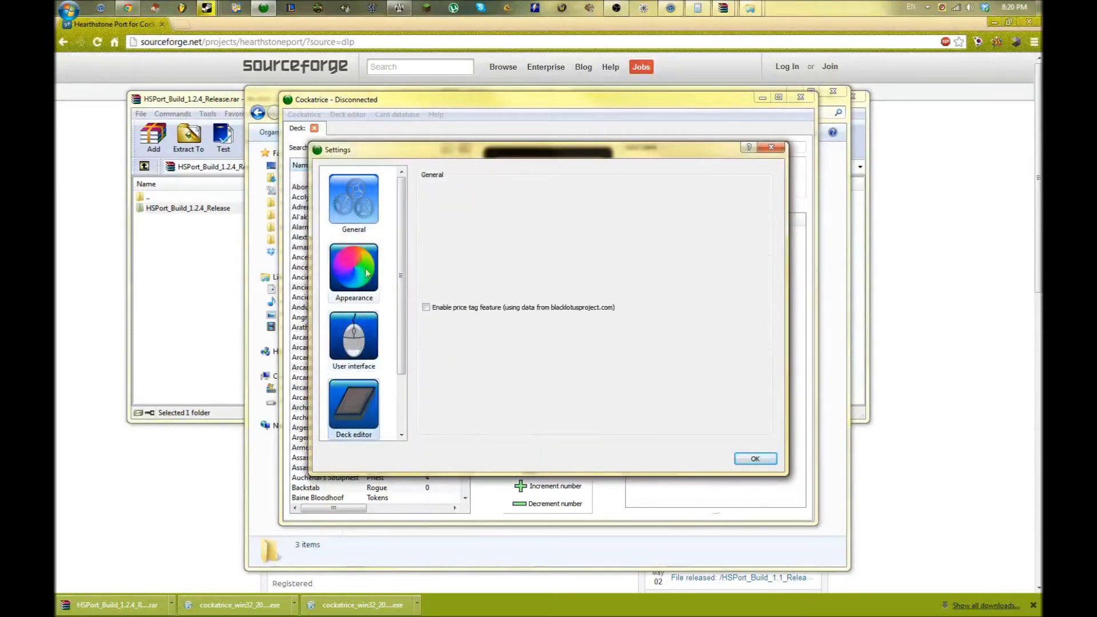
{"action": "left_click", "coordinate": [369, 288]}
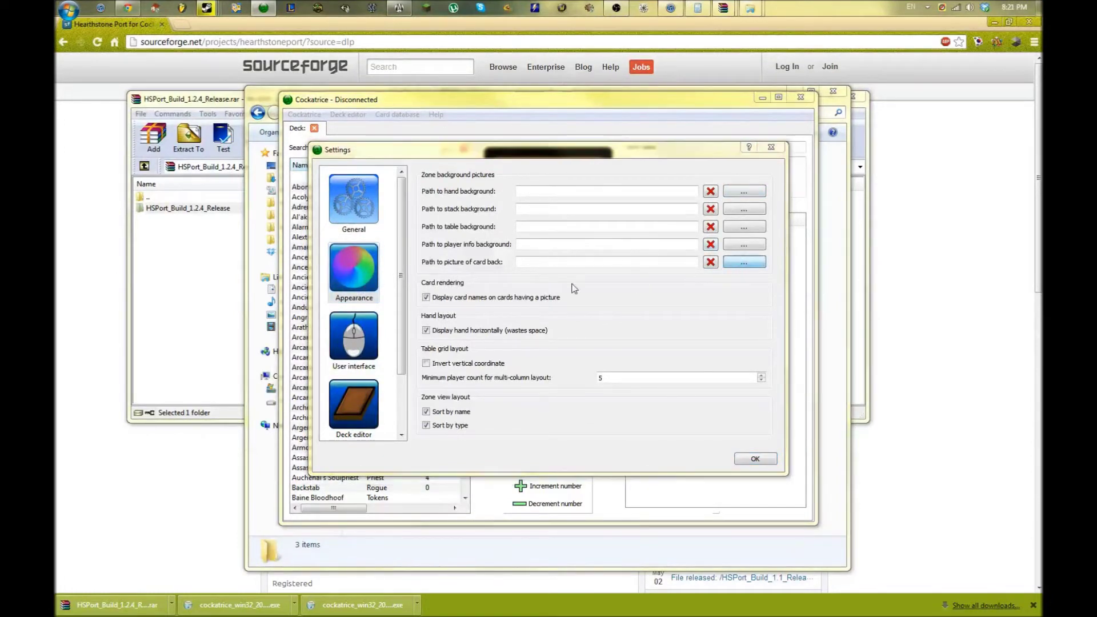
{"action": "left_click", "coordinate": [744, 262]}
{"action": "scroll", "coordinate": [378, 268], "scroll_direction": "up", "scroll_amount": 2}
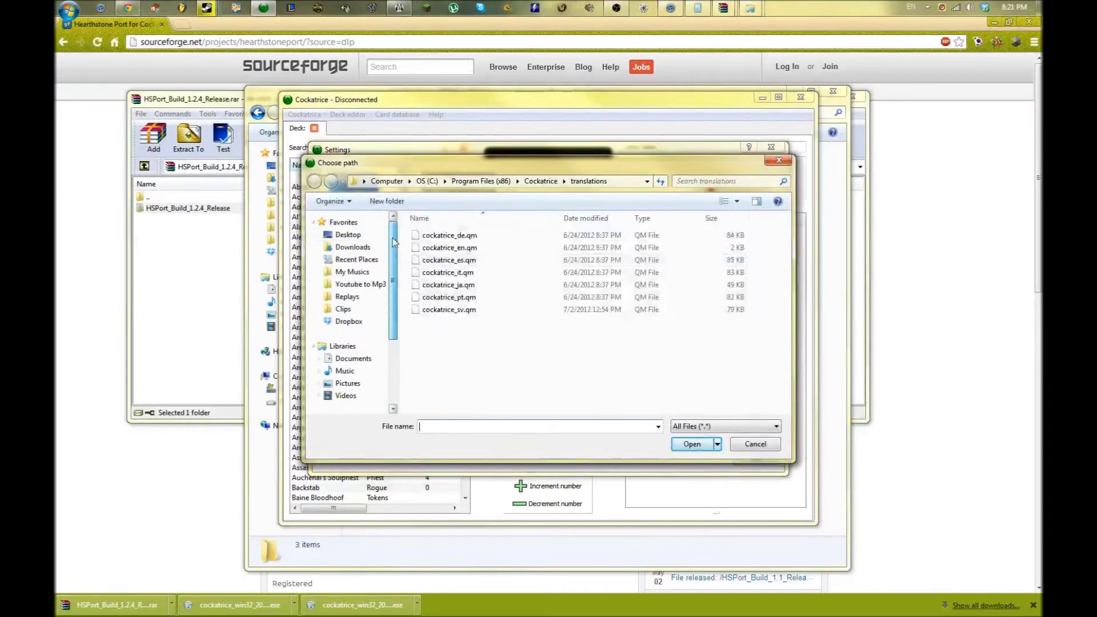
{"action": "left_click", "coordinate": [348, 235]}
{"action": "double_click", "coordinate": [577, 294]}
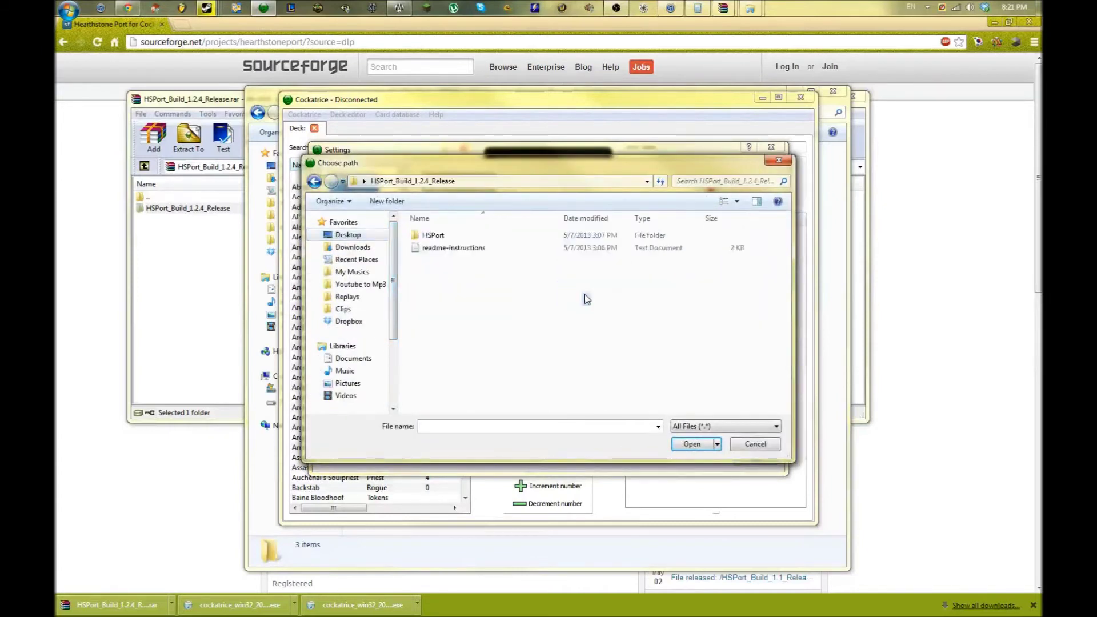
{"action": "double_click", "coordinate": [465, 235]}
{"action": "double_click", "coordinate": [439, 236]}
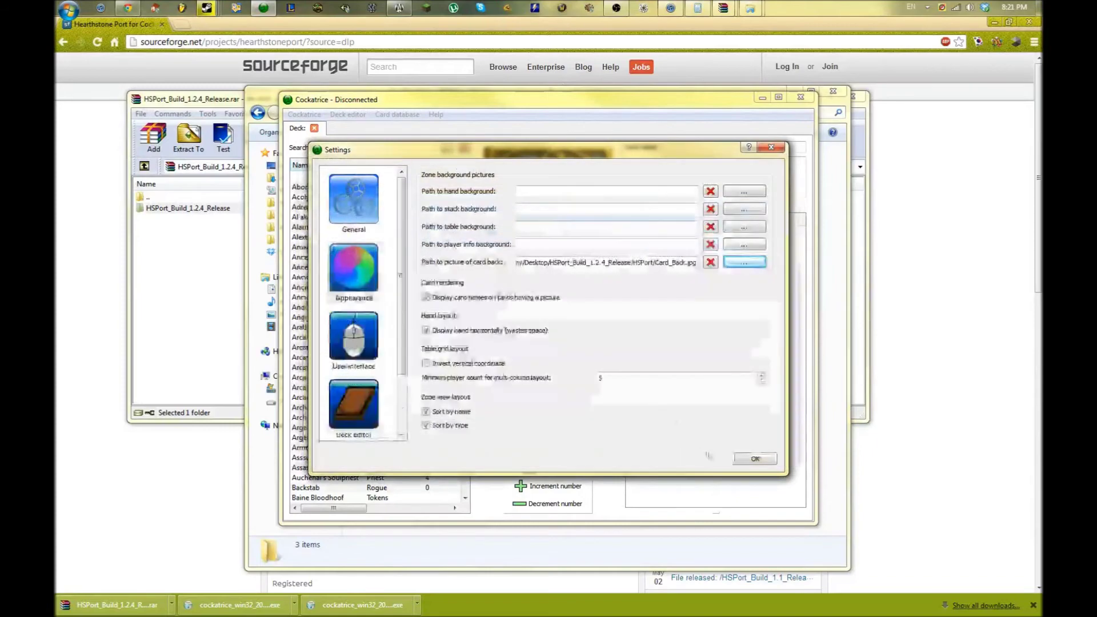
{"action": "left_click", "coordinate": [755, 460]}
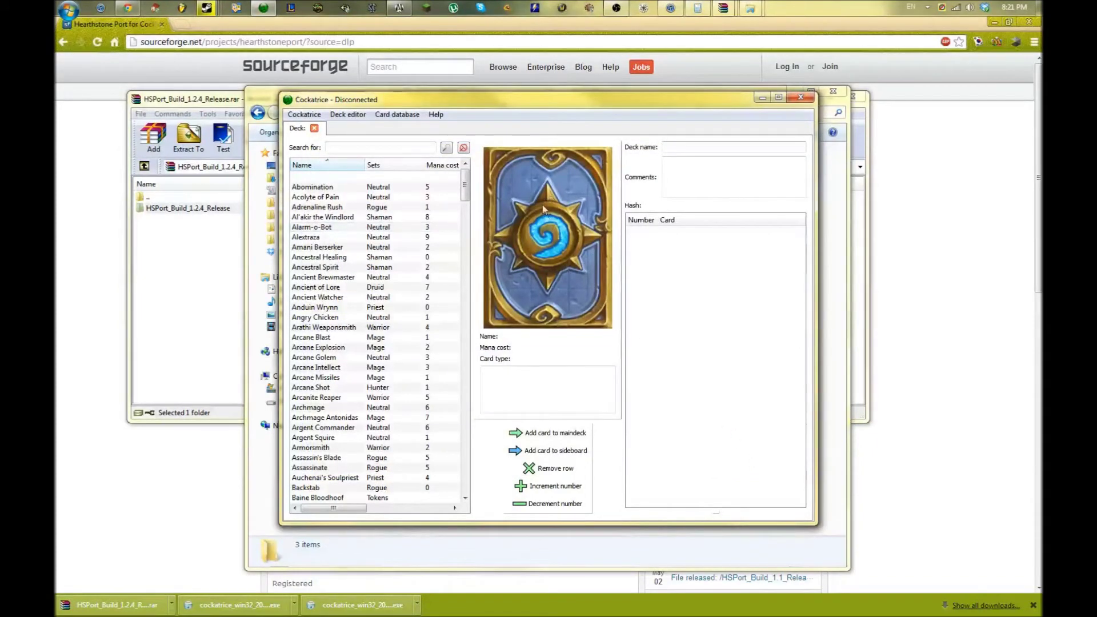
- Maximize the Cockatrice window and preview cards in the database list, including Abomination, Acolyte of Pain, Adrenaline Rush and Arcane Golem
{"action": "left_click", "coordinate": [362, 187]}
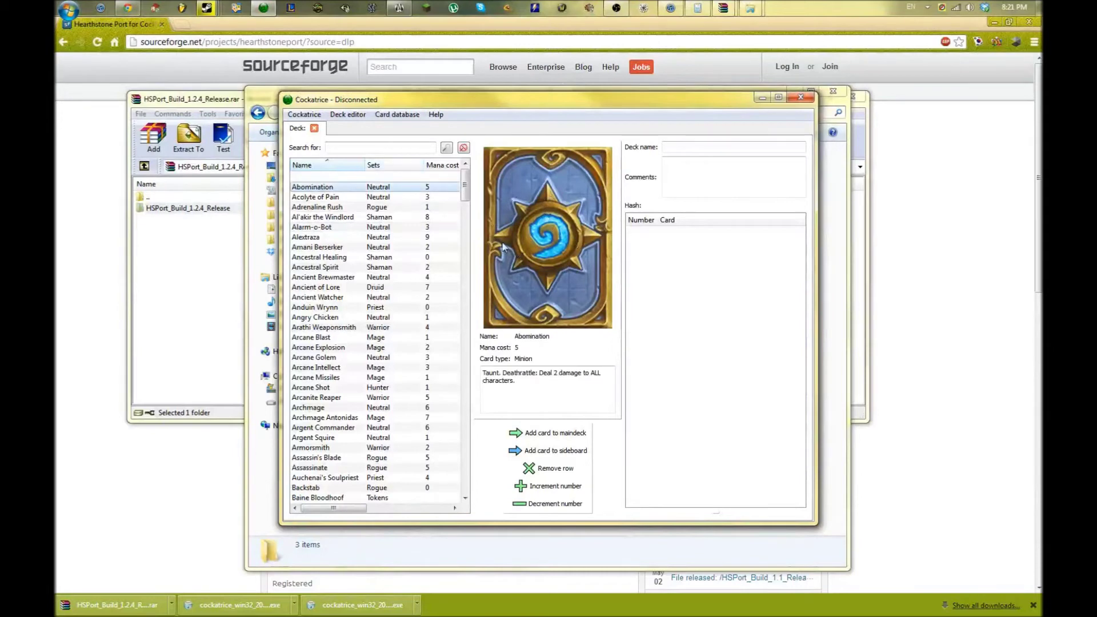
{"action": "double_click", "coordinate": [591, 102]}
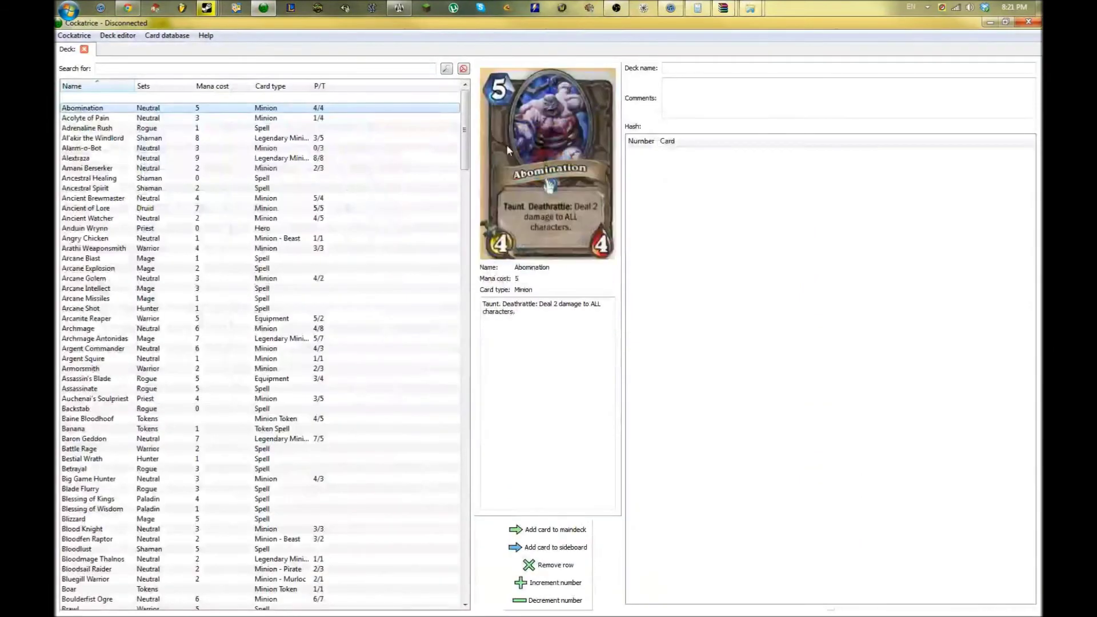
{"action": "key", "text": "Down"}
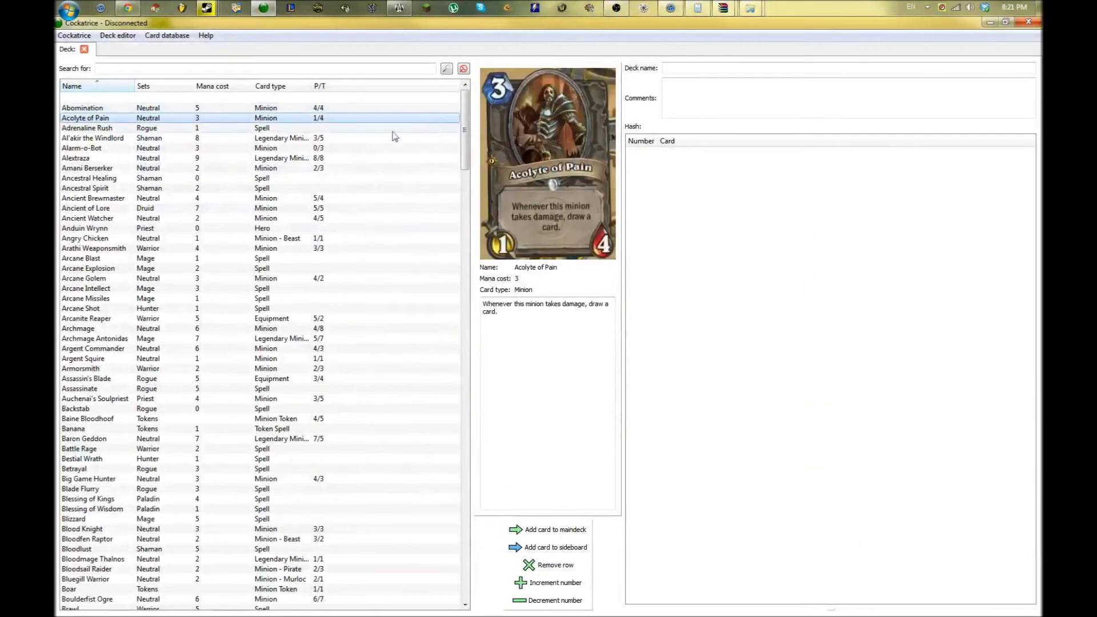
{"action": "left_click", "coordinate": [251, 129]}
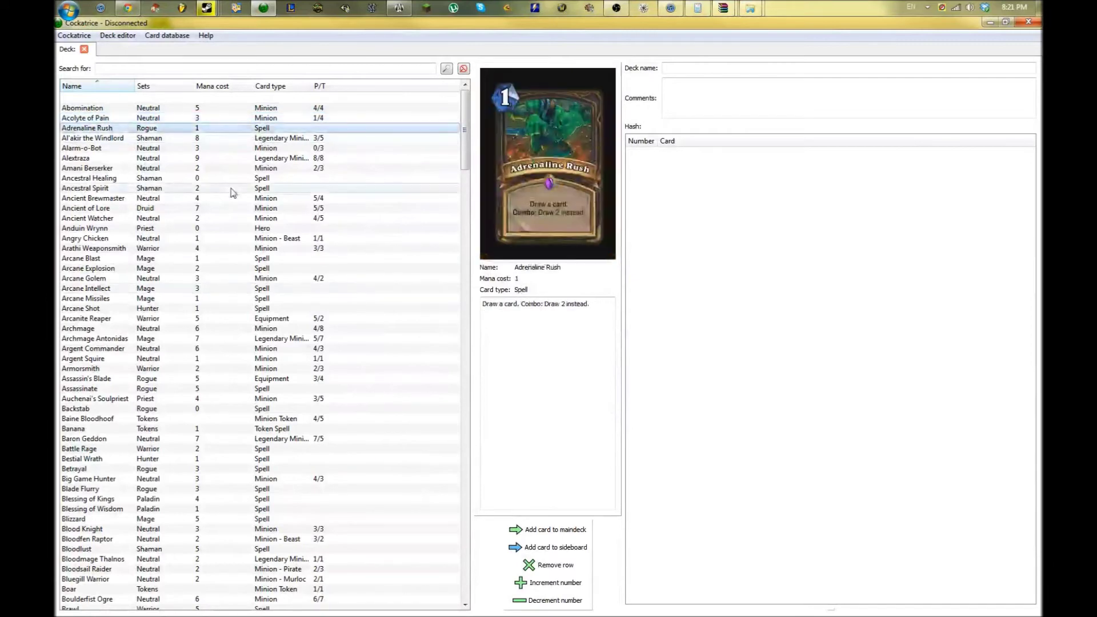
{"action": "left_click_drag", "start_coordinate": [233, 189], "coordinate": [223, 279]}
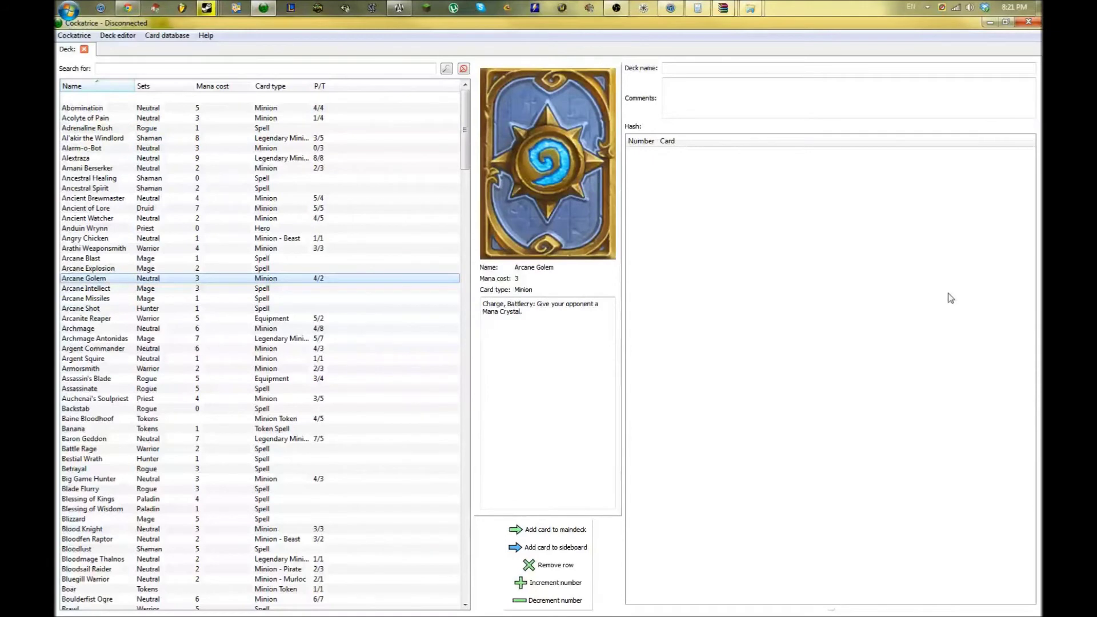
- Add one copy each of Archmage, Archmage Antonidas, Blessing of Wisdom and Blizzard to the maindeck
{"action": "left_click", "coordinate": [234, 329]}
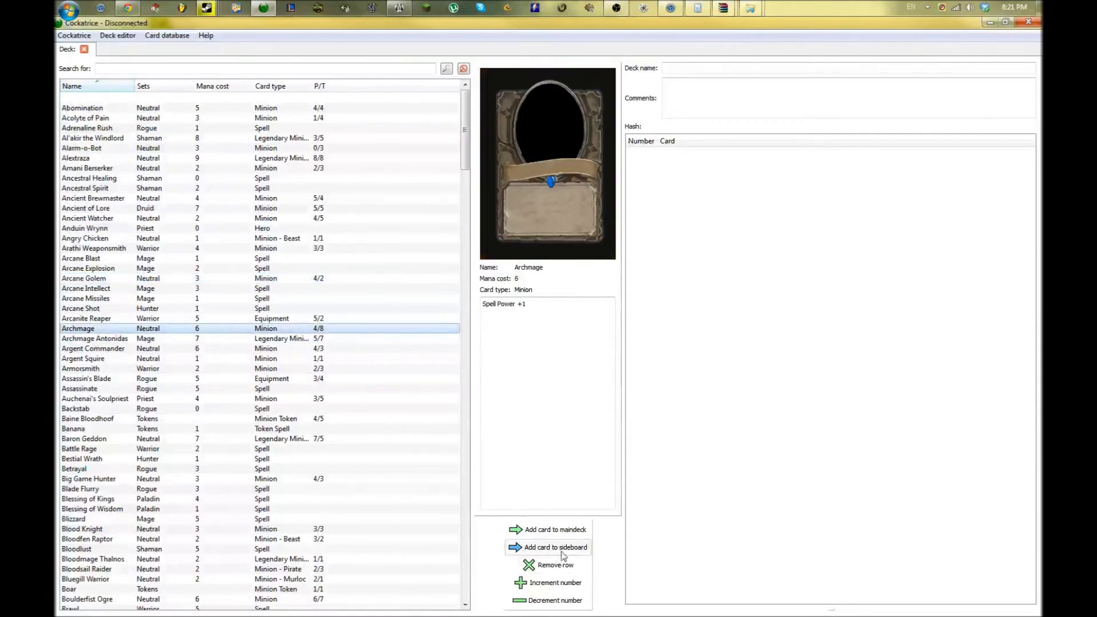
{"action": "left_click", "coordinate": [569, 533]}
{"action": "key", "text": "Down"}
{"action": "left_click", "coordinate": [541, 534]}
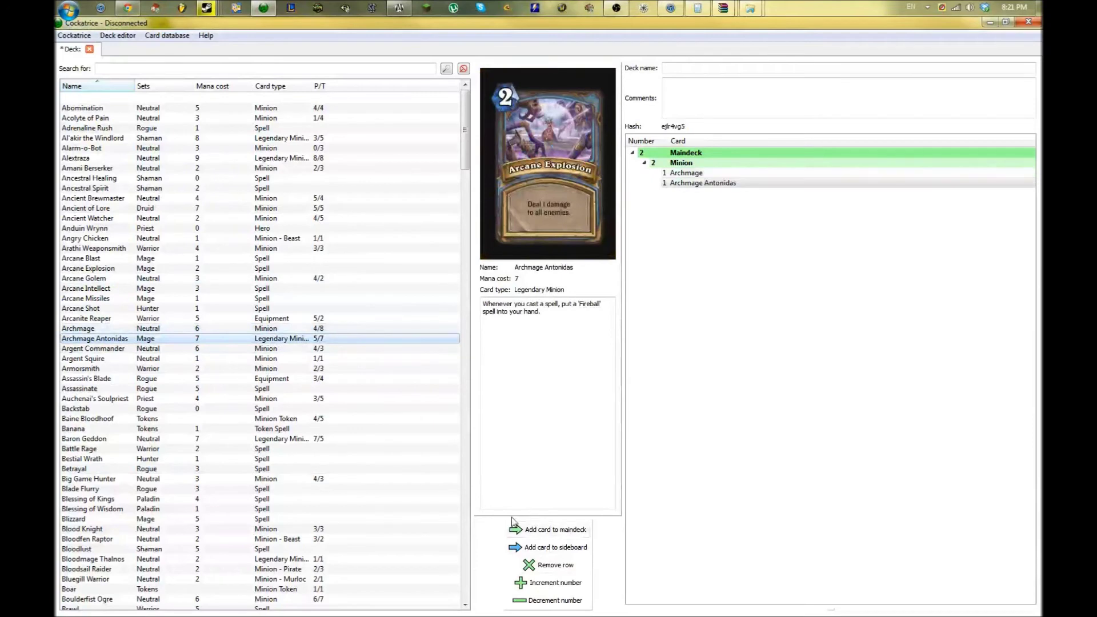
{"action": "left_click", "coordinate": [331, 378]}
{"action": "left_click", "coordinate": [343, 509]}
{"action": "left_click", "coordinate": [548, 529]}
{"action": "key", "text": "Down"}
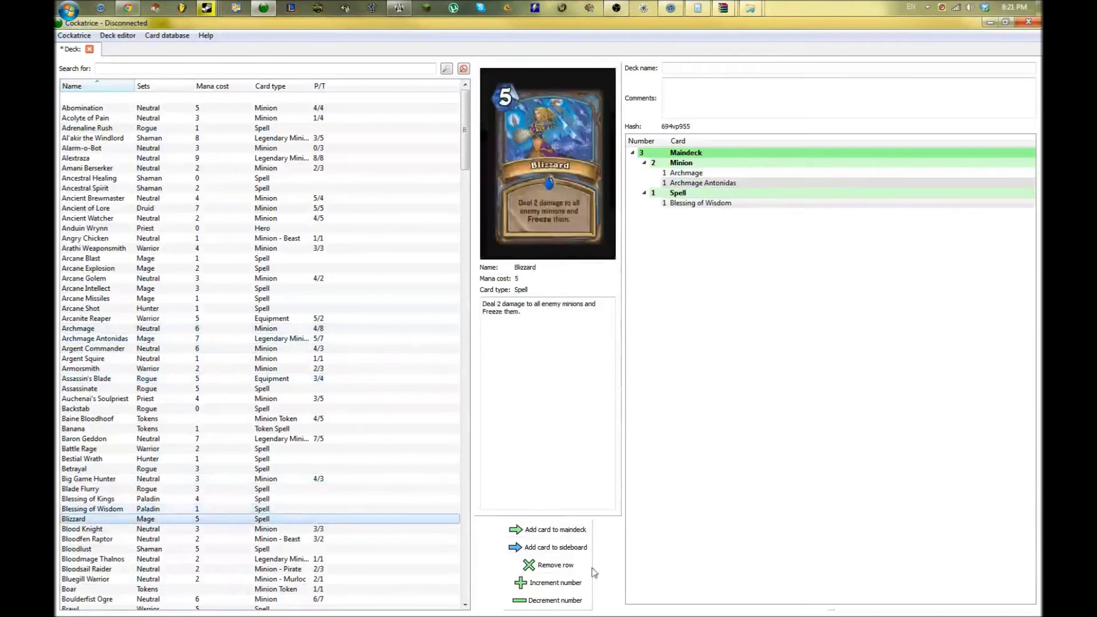
{"action": "left_click", "coordinate": [549, 530]}
- Bring up the save dialog for the current deck, and load the existing Malfurion Stormrage deck in its place
{"action": "left_click", "coordinate": [117, 37]}
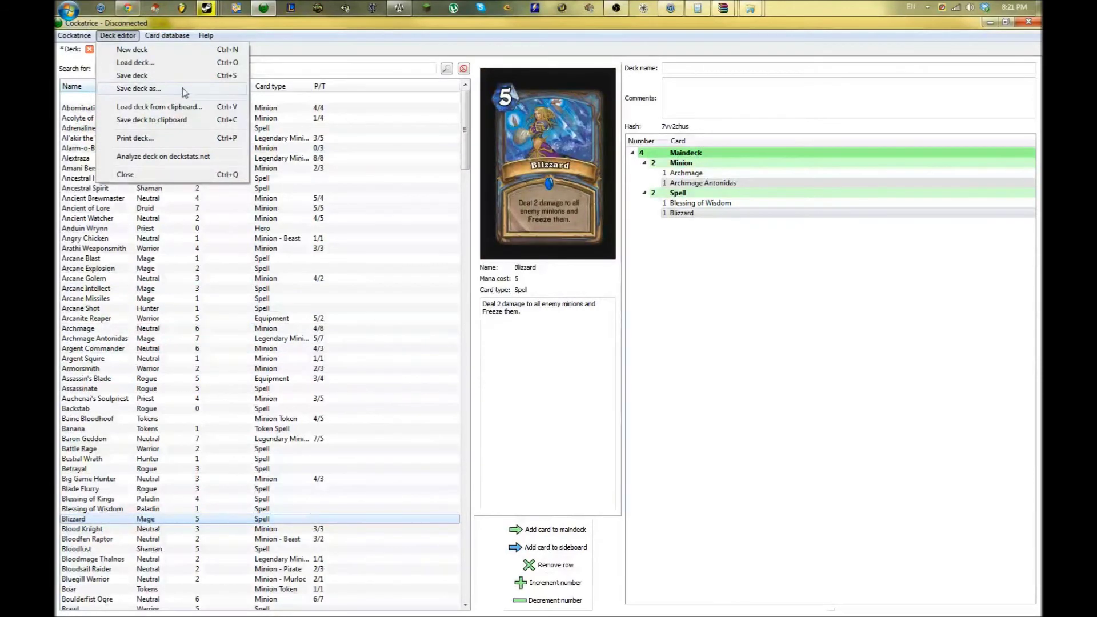
{"action": "left_click", "coordinate": [139, 89]}
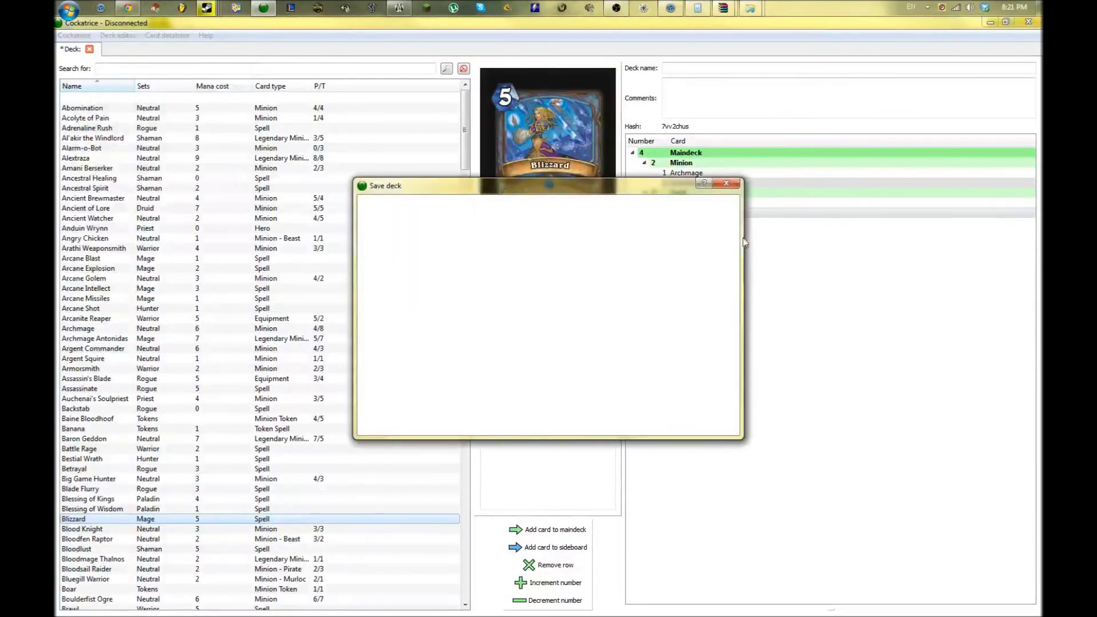
{"action": "double_click", "coordinate": [460, 238]}
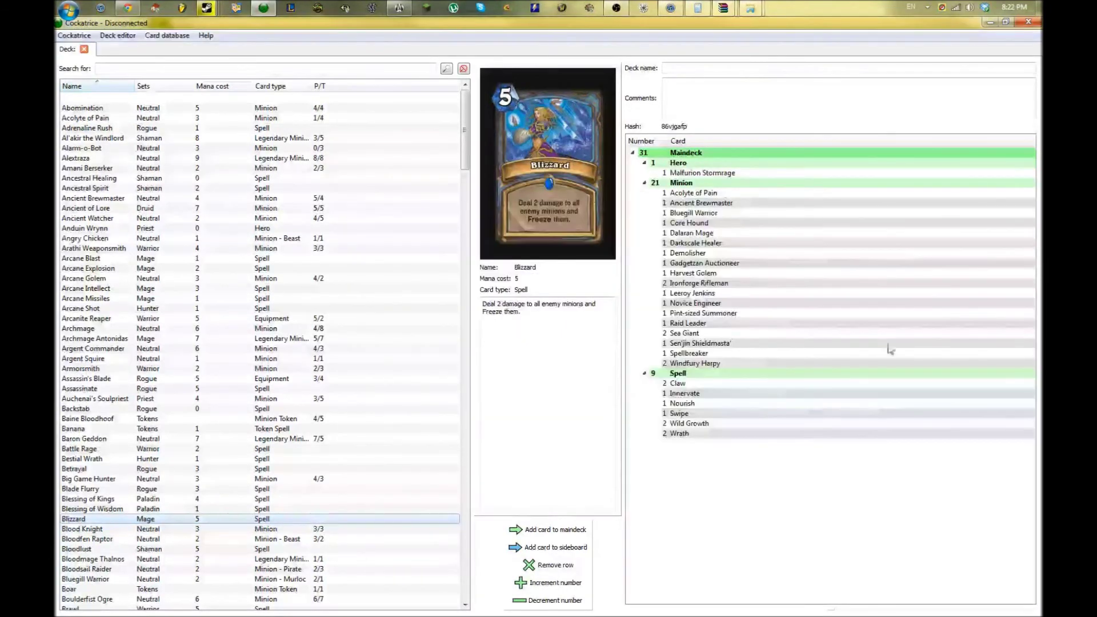
{"action": "left_click", "coordinate": [74, 35]}
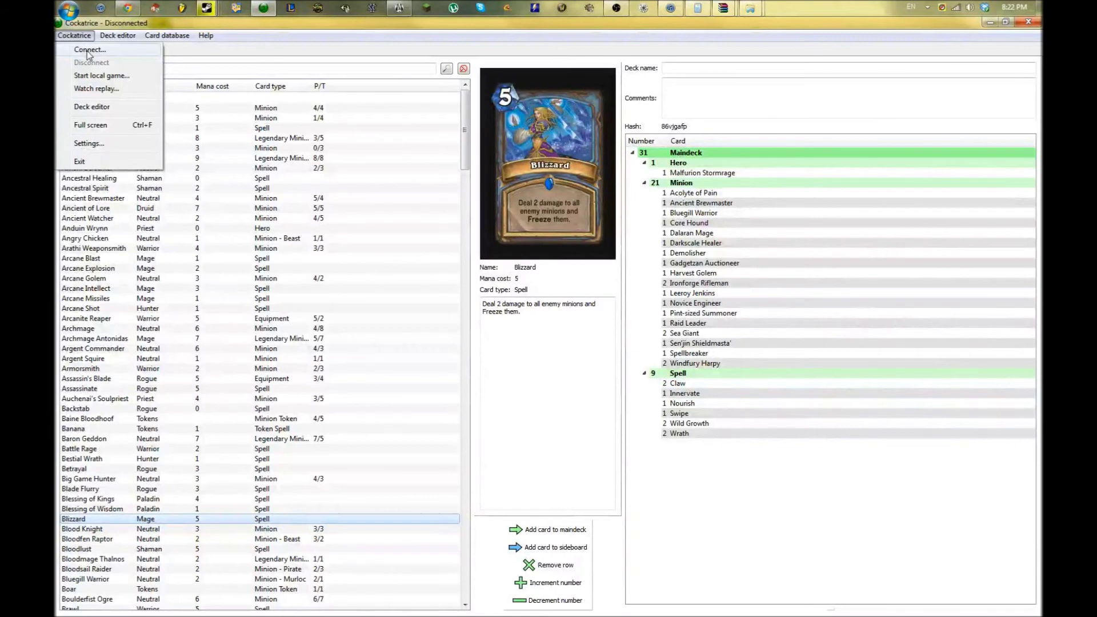
{"action": "left_click", "coordinate": [87, 50]}
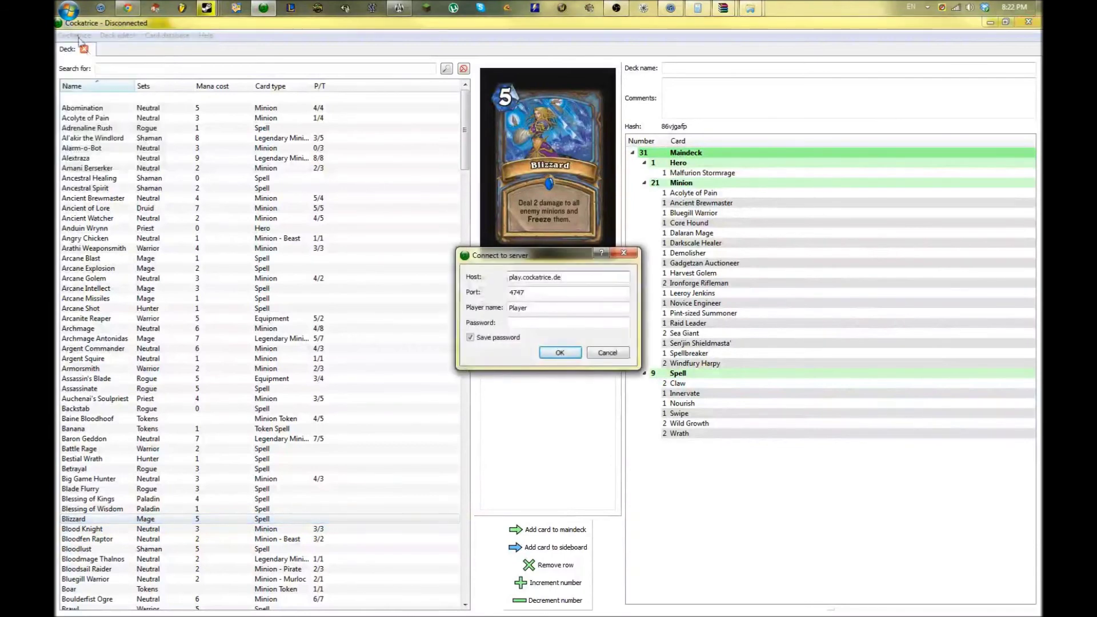
{"action": "left_click_drag", "start_coordinate": [588, 277], "coordinate": [465, 270]}
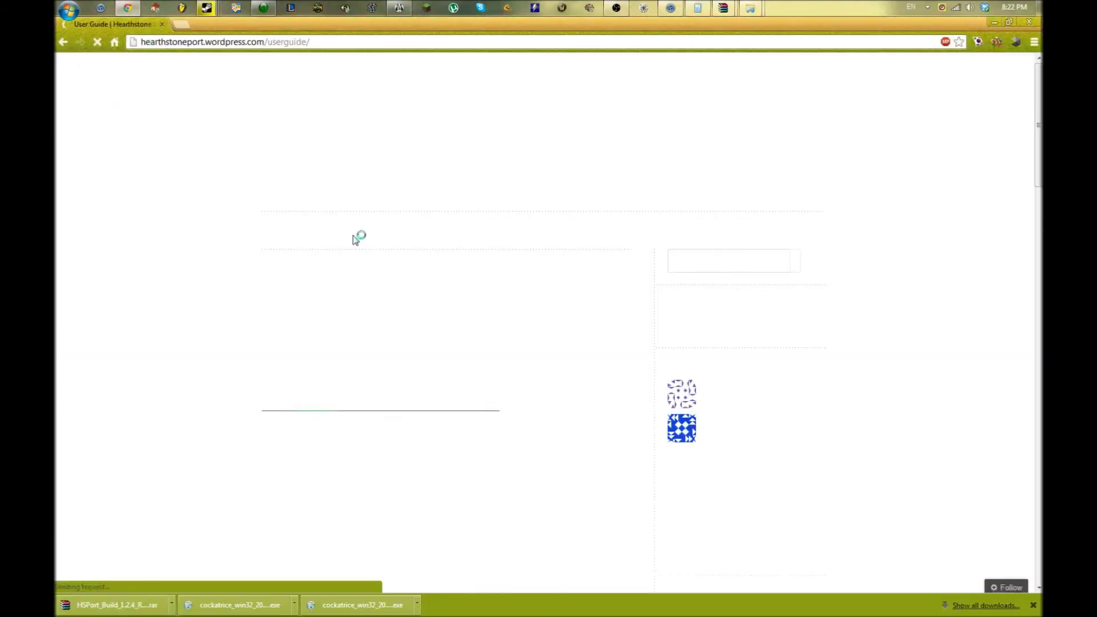
{"action": "scroll", "coordinate": [356, 237], "scroll_direction": "down", "scroll_amount": 3}
{"action": "scroll", "coordinate": [354, 237], "scroll_direction": "down", "scroll_amount": 2}
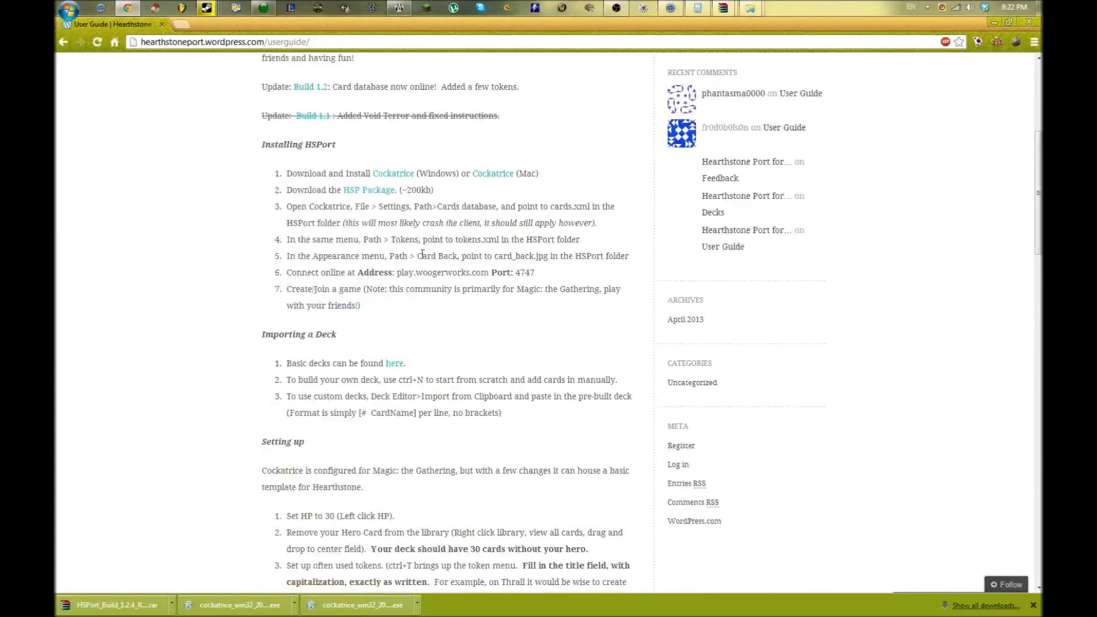
{"action": "scroll", "coordinate": [423, 253], "scroll_direction": "down", "scroll_amount": 2}
{"action": "scroll", "coordinate": [423, 259], "scroll_direction": "up", "scroll_amount": 2}
{"action": "left_click_drag", "start_coordinate": [396, 274], "coordinate": [488, 277]}
{"action": "key", "text": "ctrl+c"}
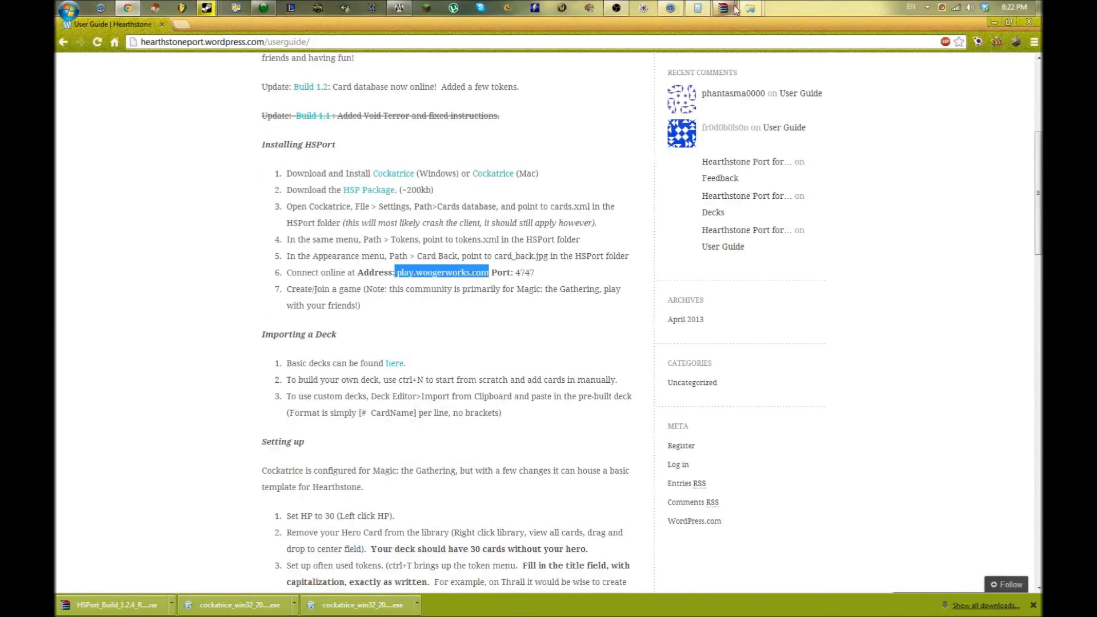
- Back in Cockatrice's connection dialog, set the host to play.woogerworks.com and replace the default player name with the player's own name
{"action": "left_click", "coordinate": [263, 7]}
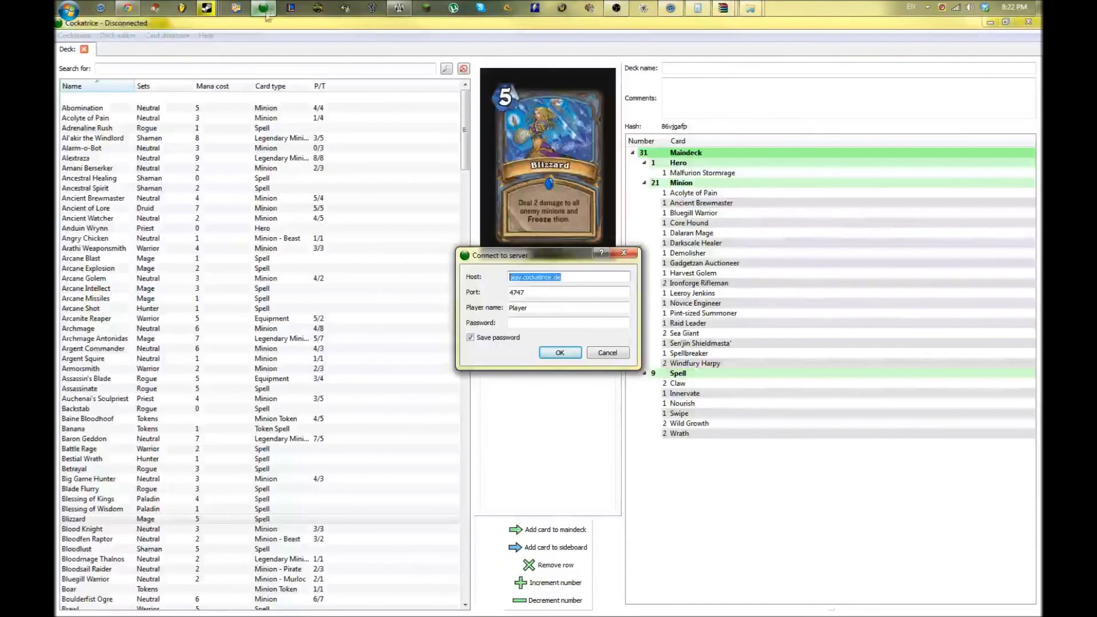
{"action": "key", "text": "ctrl+v"}
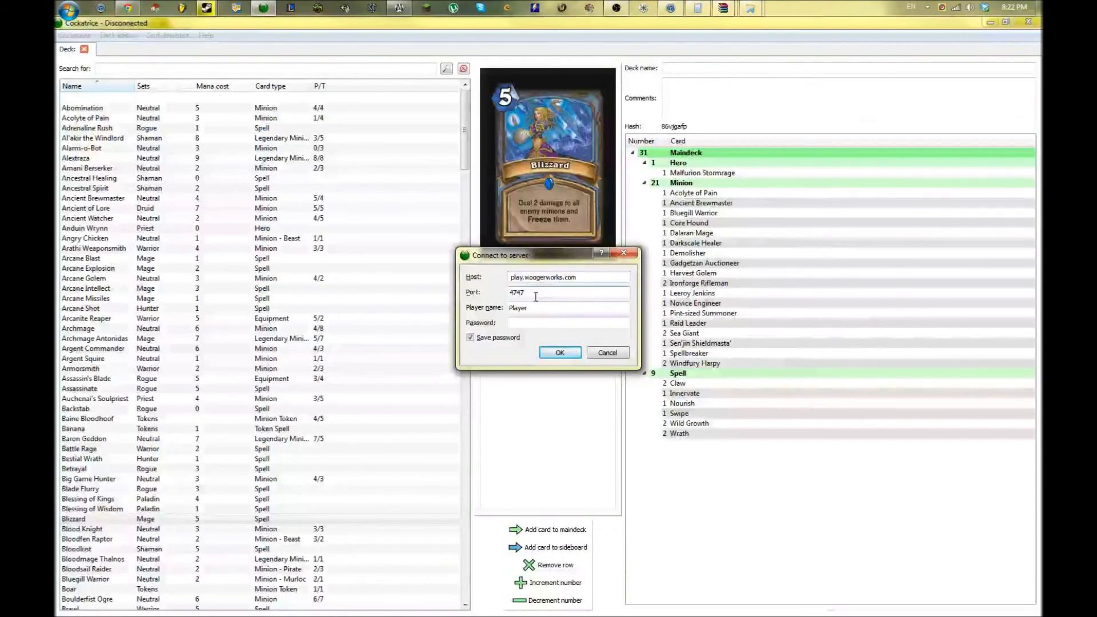
{"action": "left_click_drag", "start_coordinate": [528, 308], "coordinate": [500, 313]}
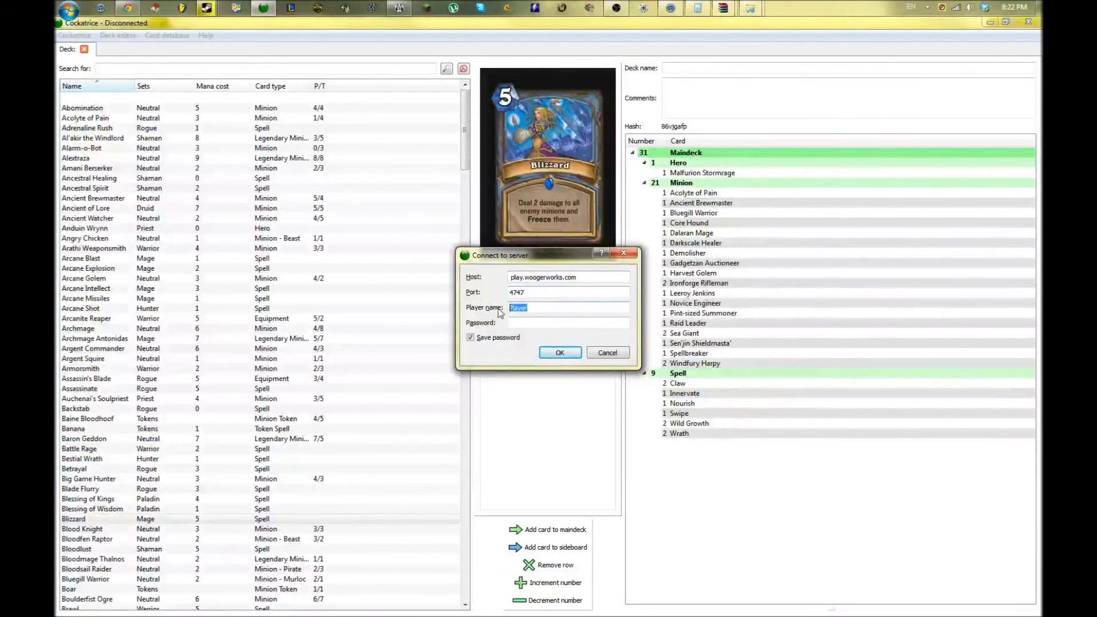
{"action": "type", "text": "Joe"}
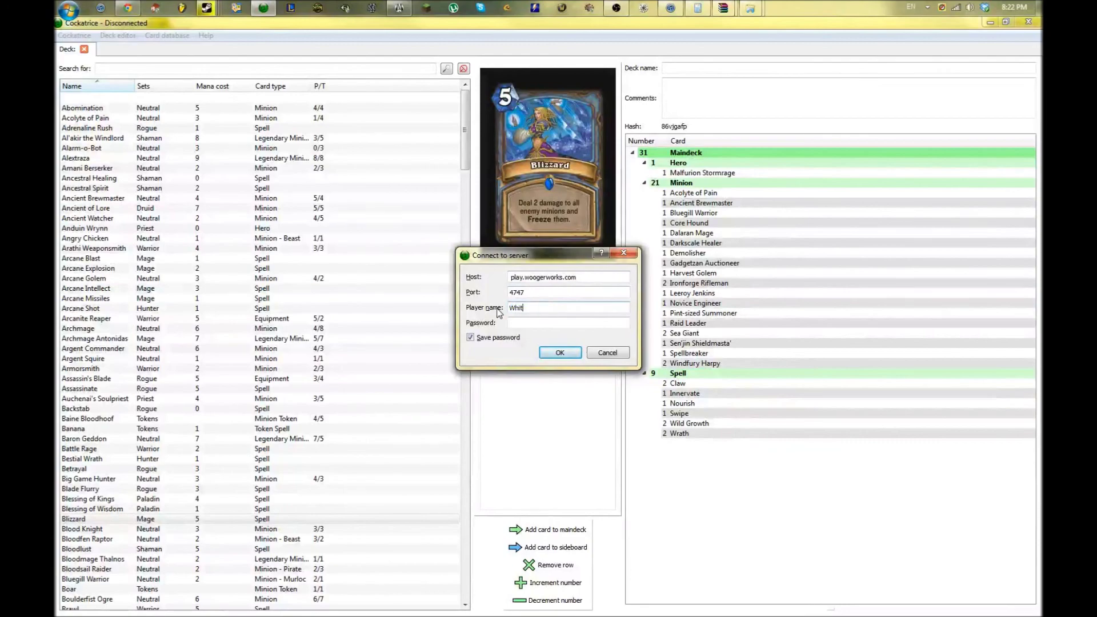